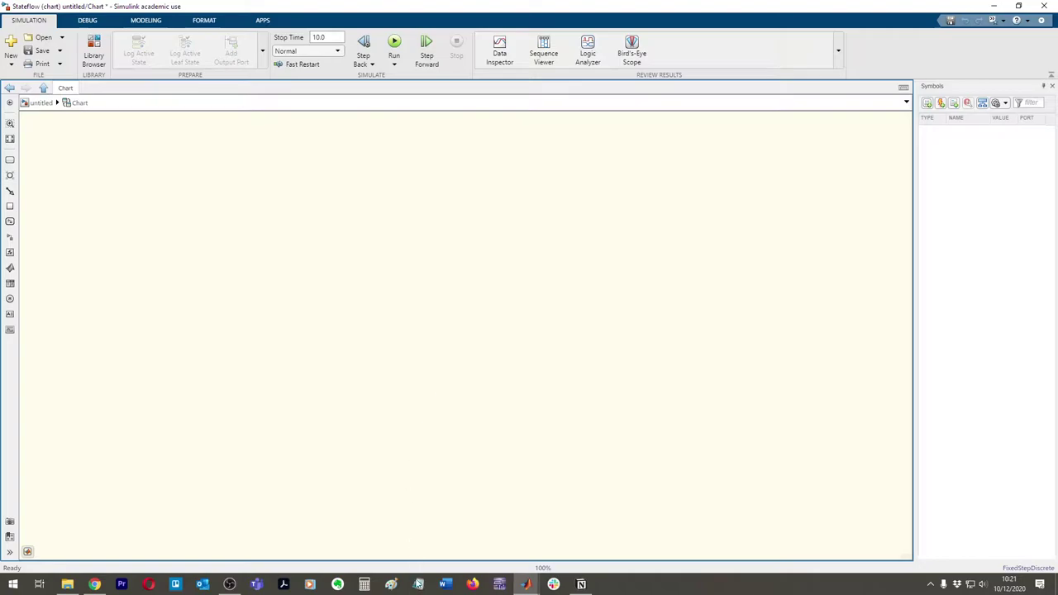
Step: Switch to an empty Notepad window and list the states Stop, PrepareToStop and Go on separate lines
left_click_drag(767, 246, 762, 360)
left_click_drag(754, 172, 494, 180)
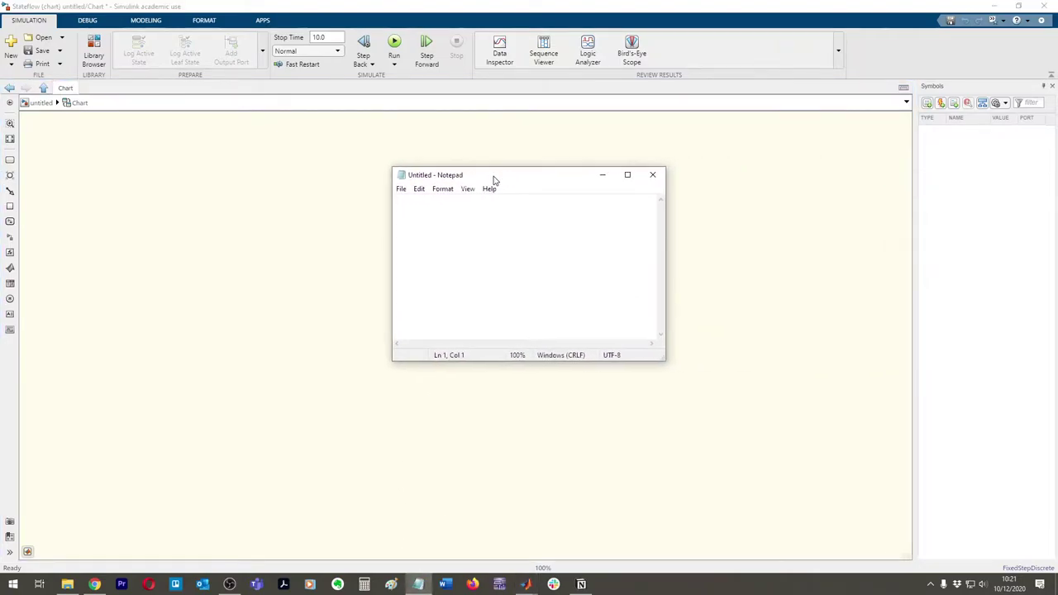
type("Red")
key("BackSpace")
key("BackSpace")
key("BackSpace")
type("Stop ")
type("Prepa")
type("reToStop")
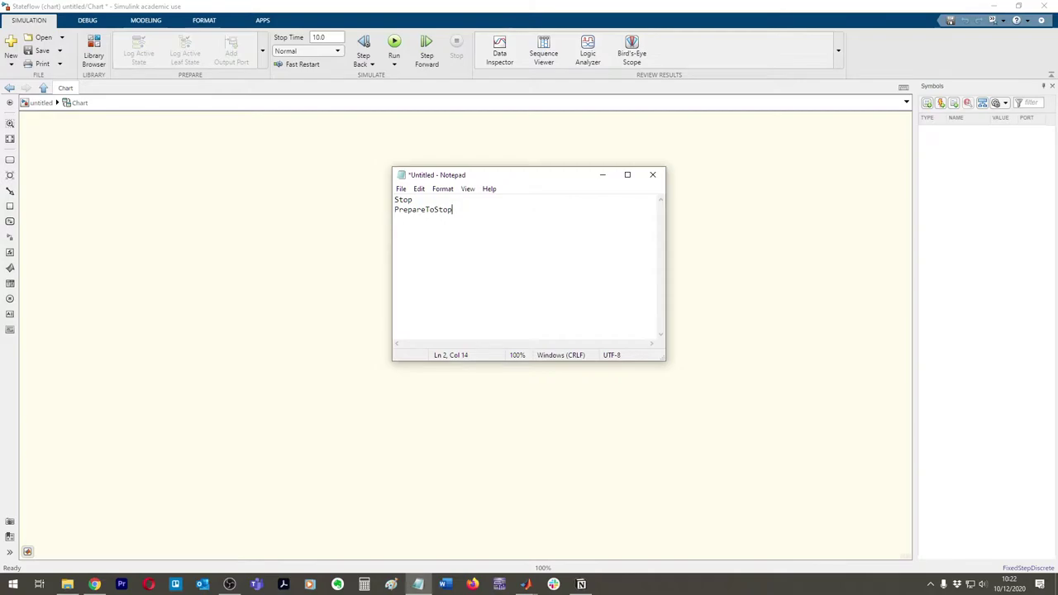
key("Return")
type("Go")
key("Return")
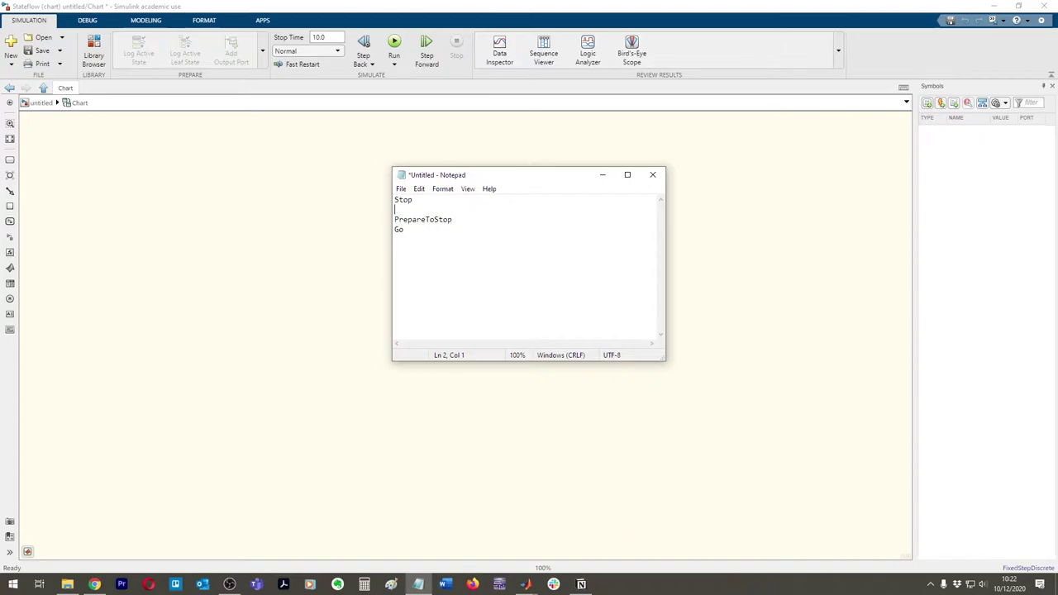
Step: Add the lines "red:", "yellow:" and "green:" beneath Stop in the notes
type("red:")
key("Return")
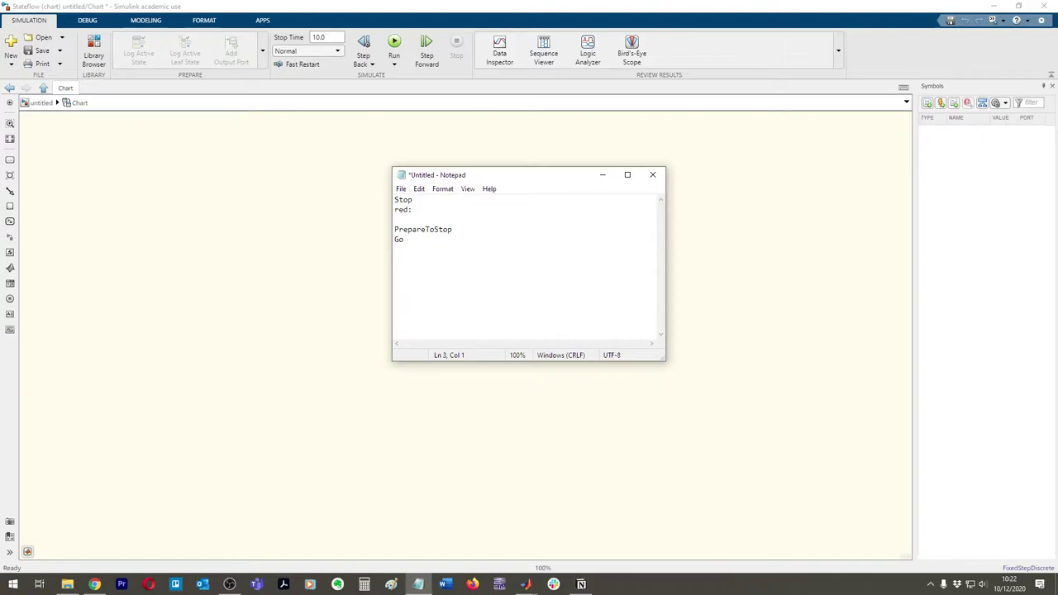
type("yell")
type("low:")
key("Return")
type("green")
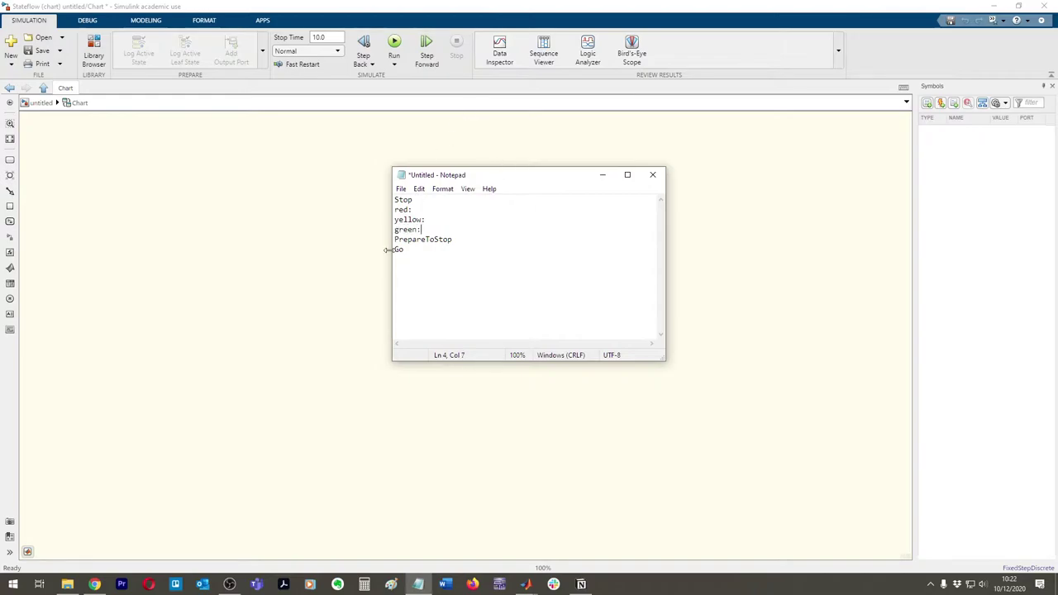
Step: Copy the three colour lines beneath PrepareToStop and Go, separating the state blocks with blank lines
left_click_drag(423, 230, 394, 217)
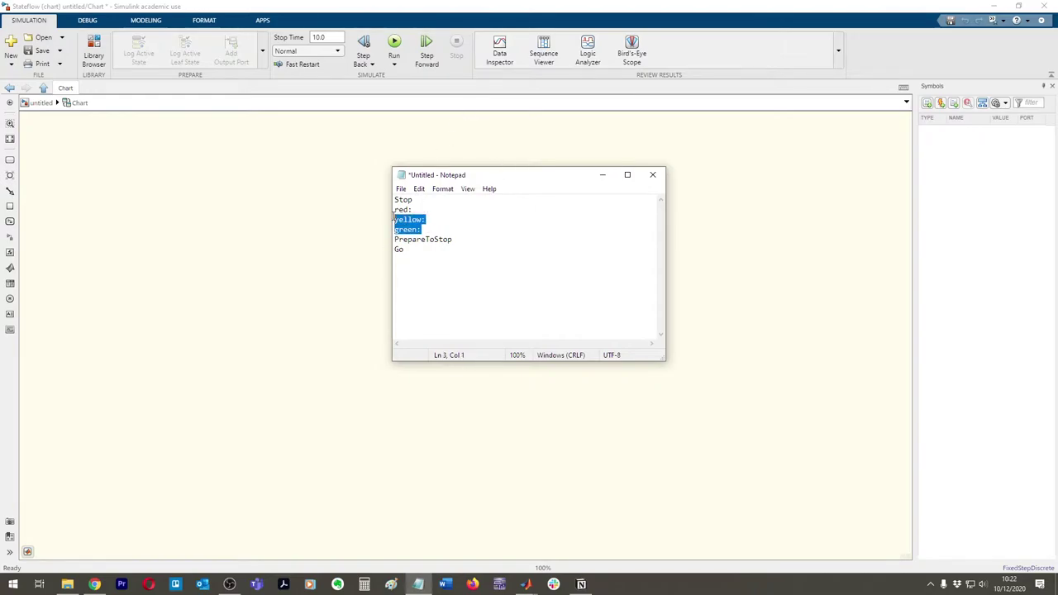
left_click(443, 230)
key("Return")
left_click(457, 250)
key("Return")
left_click_drag(423, 230, 395, 210)
key("ctrl+c")
left_click(433, 261)
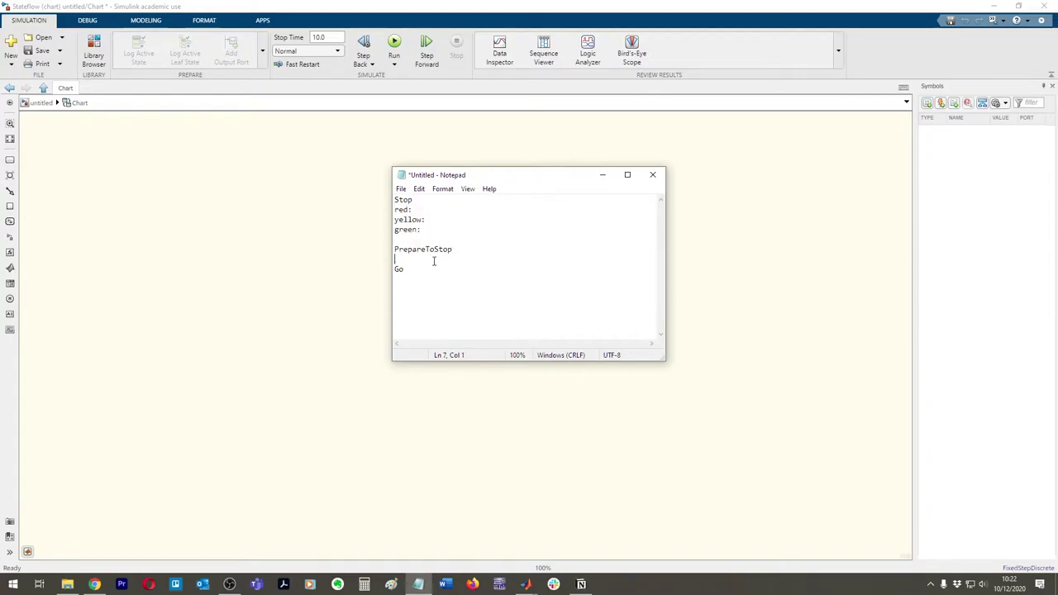
key("ctrl+v")
left_click(412, 300)
key("Return")
key("ctrl+v")
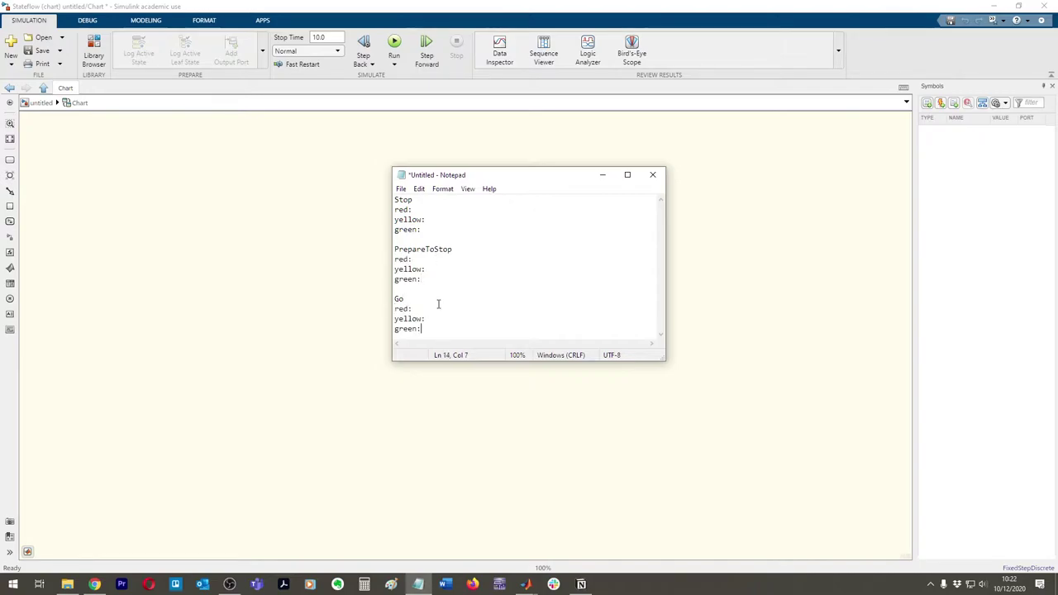
Step: Fill in the Go block with red 0, yellow 0 and green 1
type("0")
left_click(444, 319)
type("0")
left_click(443, 328)
type("1")
Step: Fill in the PrepareToStop block with red 0, yellow 1 and green 0
left_click(437, 257)
type("0")
left_click(443, 267)
type("1")
left_click(456, 278)
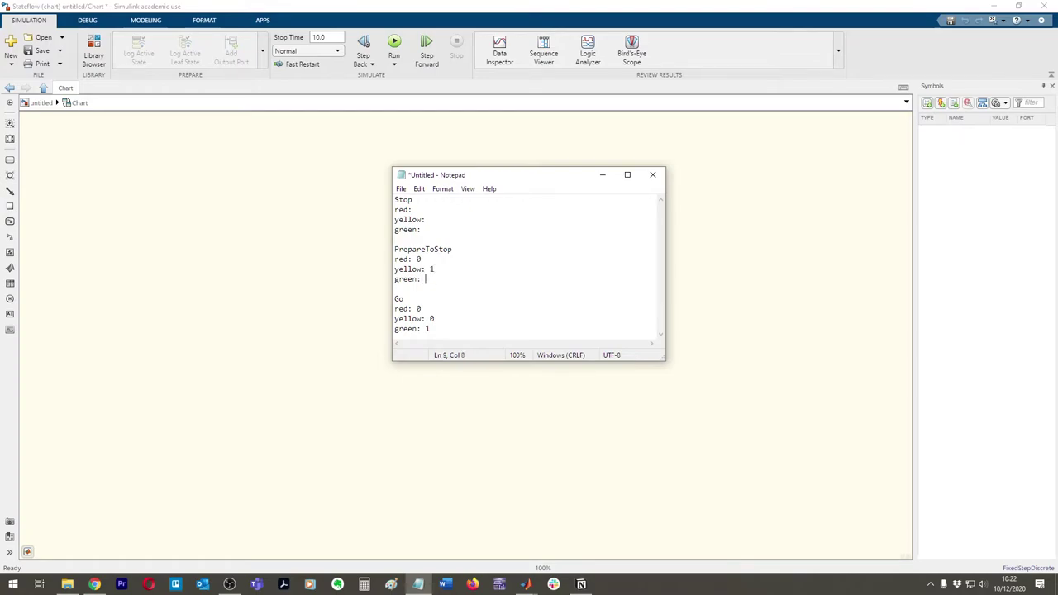
Step: Fill in the Stop block with red 1, yellow 0 and green 0
type("1")
left_click(436, 220)
type("0")
left_click(439, 230)
type("0")
Step: Add the line "after 10 seconds" below the Stop block, set off by blank lines
key("Return")
key("Up")
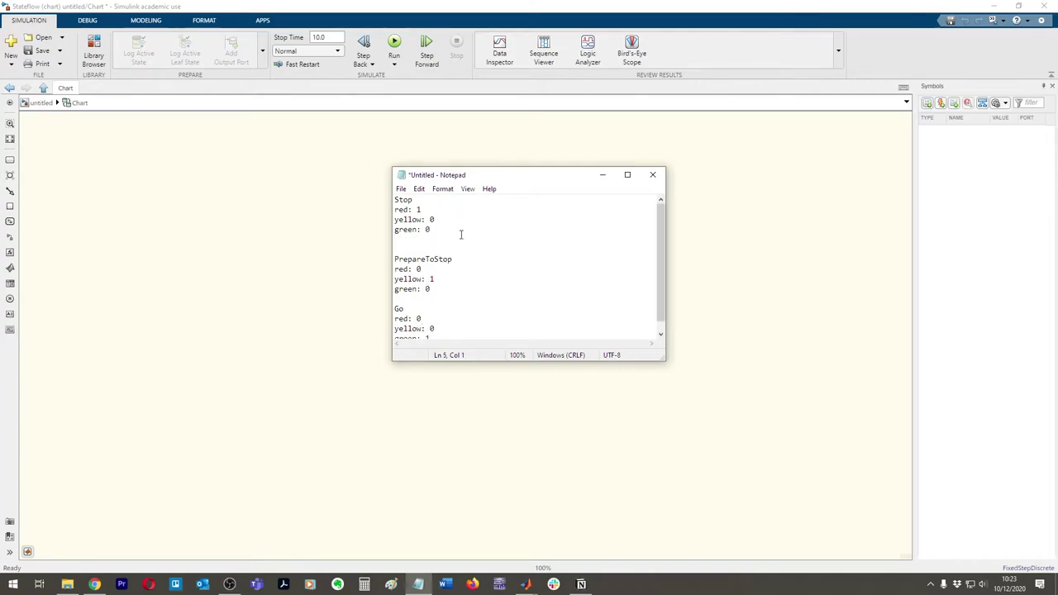
key("Return")
type("after ")
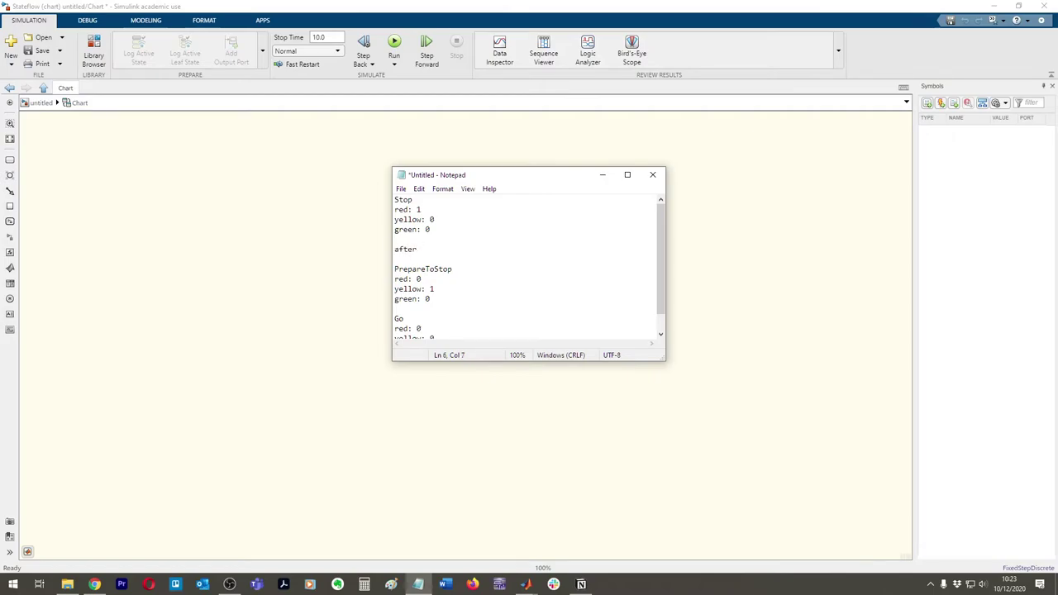
type("10 seconds")
Step: Add the line "after 2 seconds" below the PrepareToStop block, set off by a blank line
scroll(456, 281, "down", 1)
left_click(455, 276)
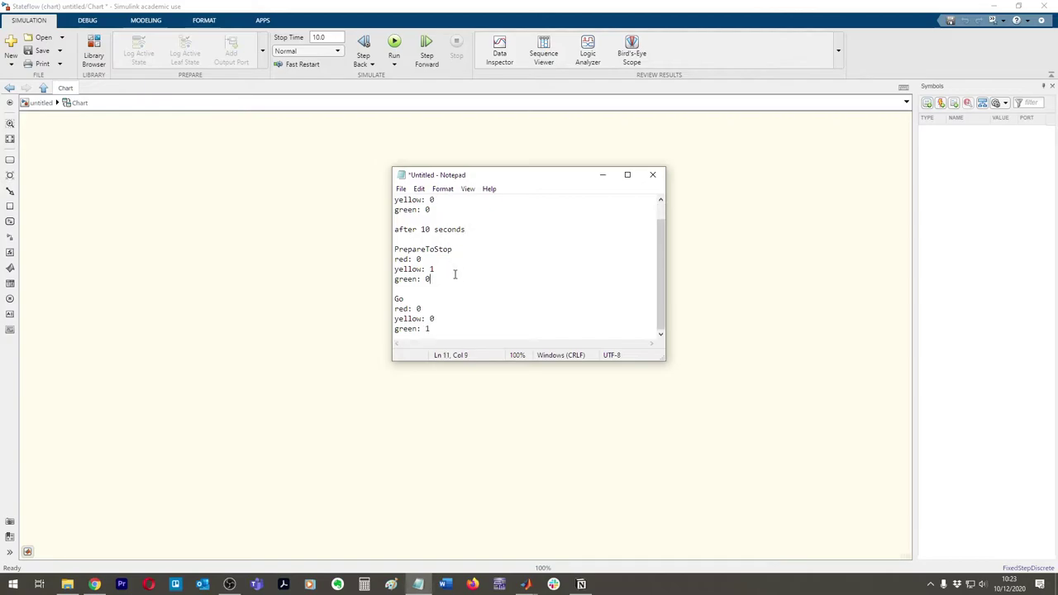
key("Return")
key("Return")
type("after 2 seconds")
Step: Add the line "after 30 seconds" below the Go block, set off by a blank line
scroll(449, 324, "down", 1)
left_click(449, 325)
key("Return")
key("Return")
type("after")
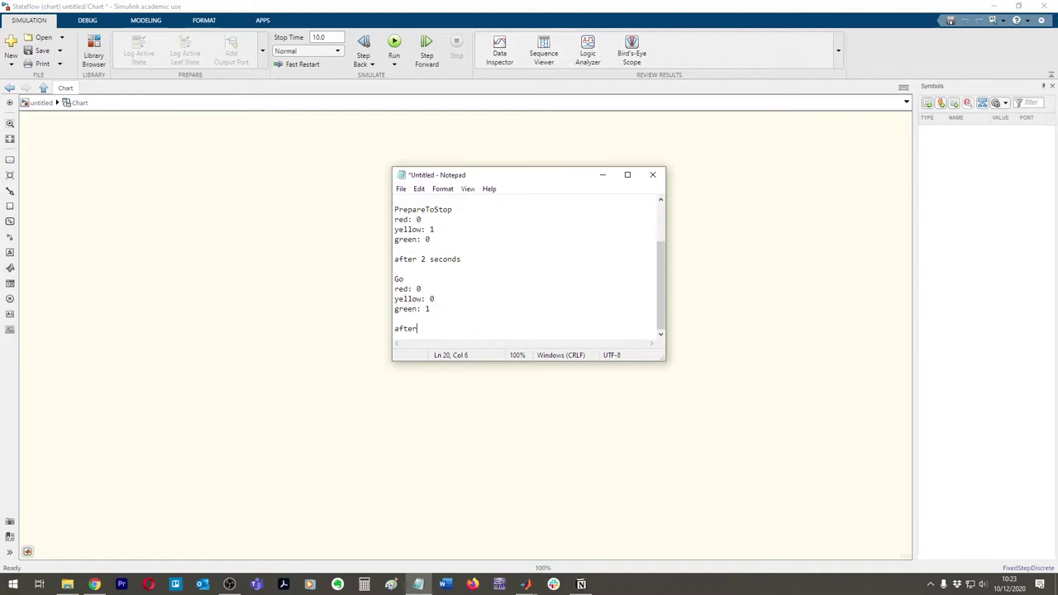
type(" 30 seconds")
Step: Make the Notepad window taller so all three state blocks fit in it
scroll(453, 322, "up", 2)
scroll(455, 223, "down", 2)
scroll(458, 243, "up", 1)
scroll(470, 262, "down", 1)
left_click_drag(498, 361, 498, 439)
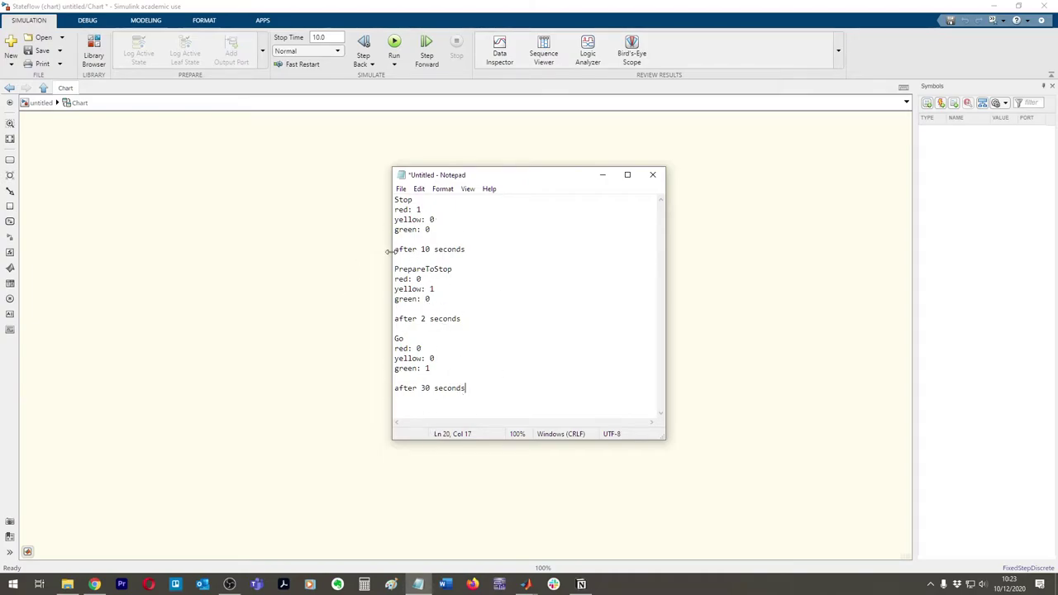
Step: Switch to the Stateflow chart, place a state and duplicate it to form a horizontal row of three
left_click(234, 260)
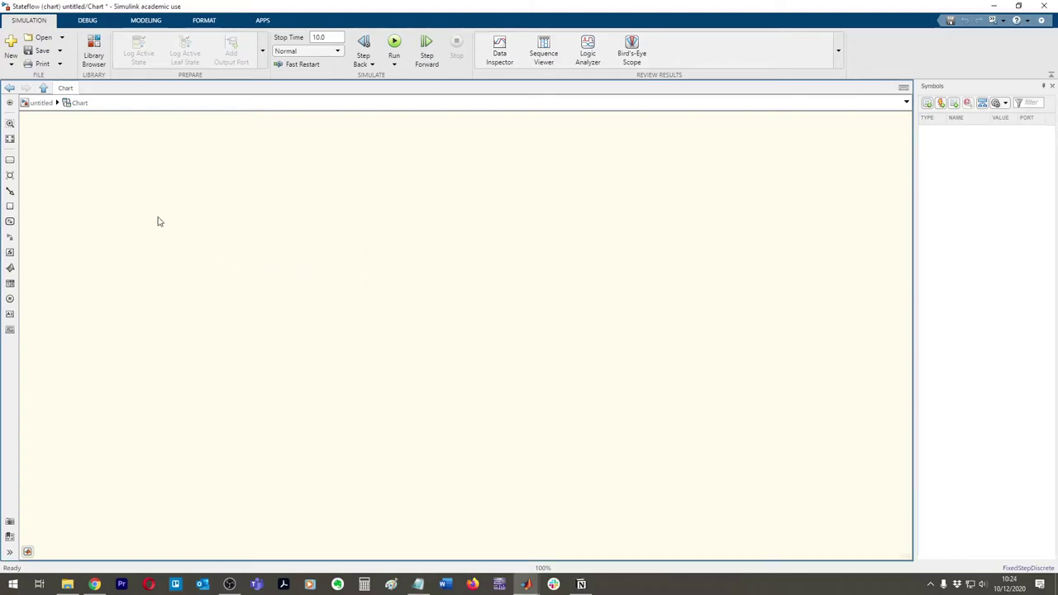
key("alt+Tab")
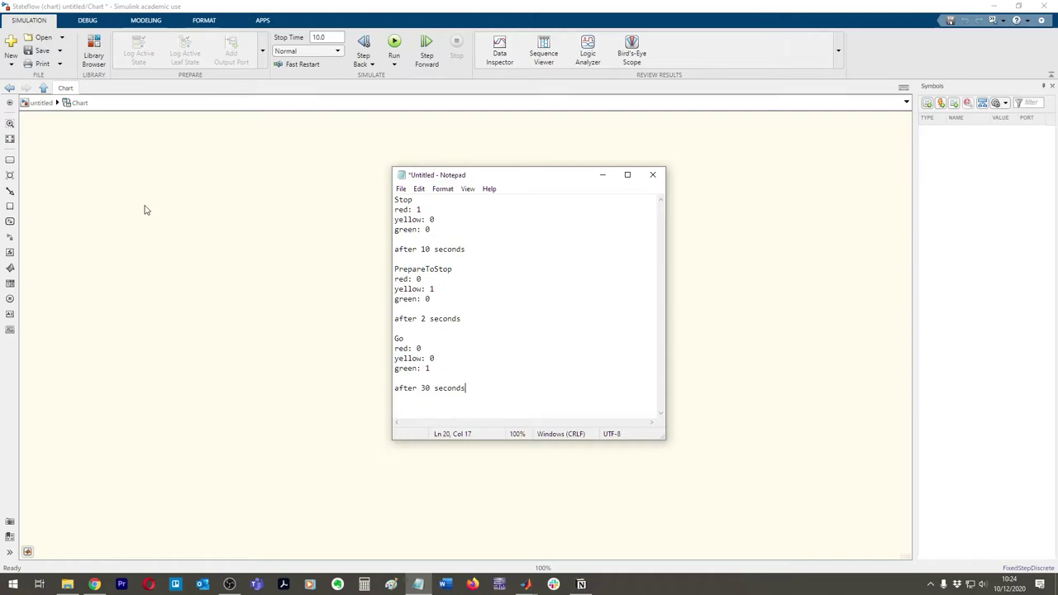
left_click(135, 230)
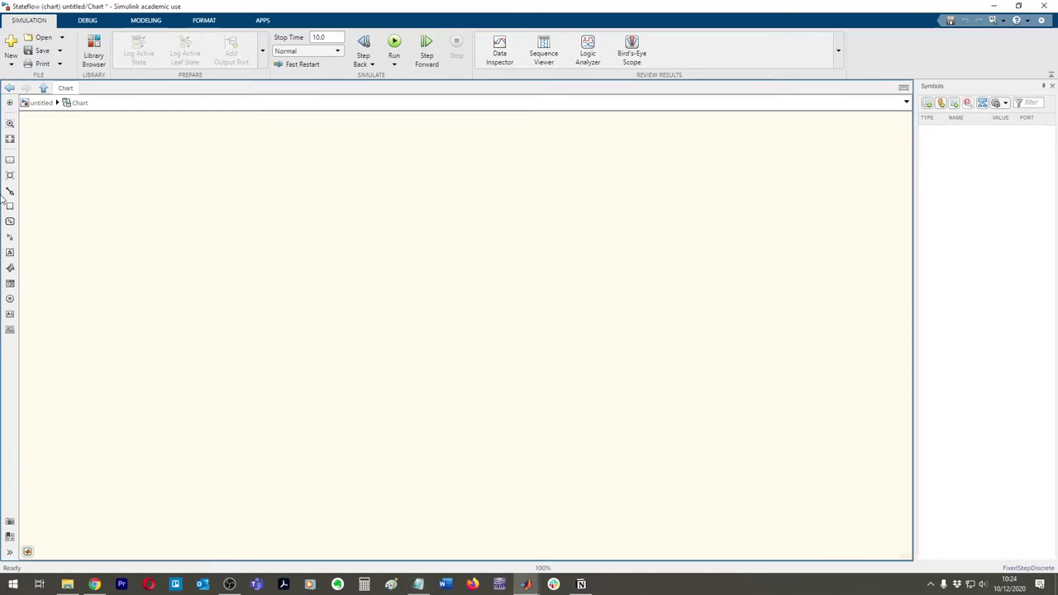
left_click(10, 160)
left_click(247, 280)
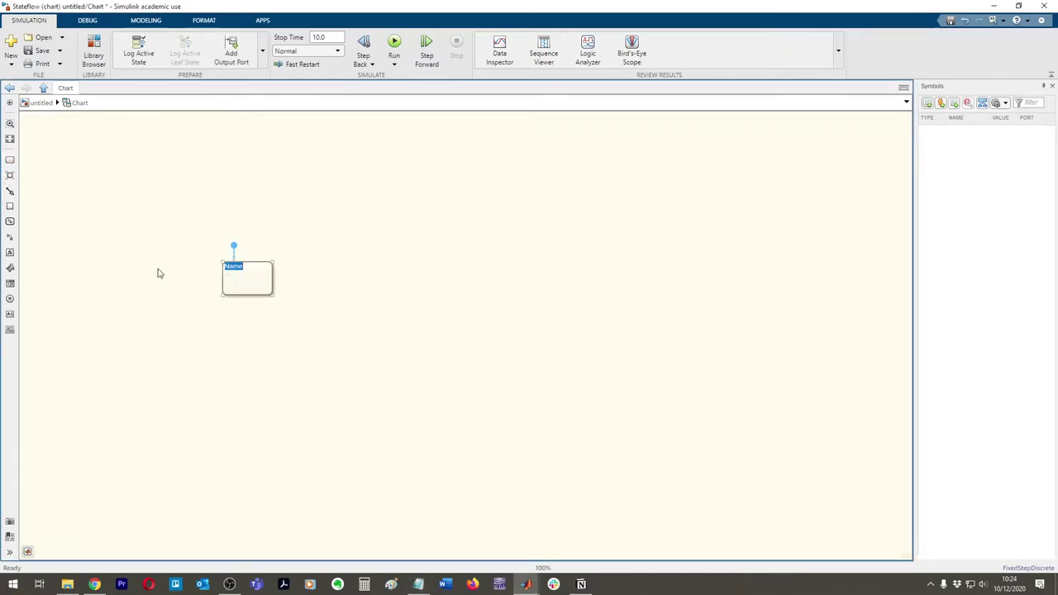
left_click_drag(248, 281, 531, 279)
left_click_drag(353, 279, 379, 279)
left_click(354, 348)
Step: Enlarge the first state and match the size of all three states to it
left_click(250, 293)
left_click_drag(272, 295, 299, 337)
key("ctrl+a")
right_click(283, 307)
mouse_move(331, 404)
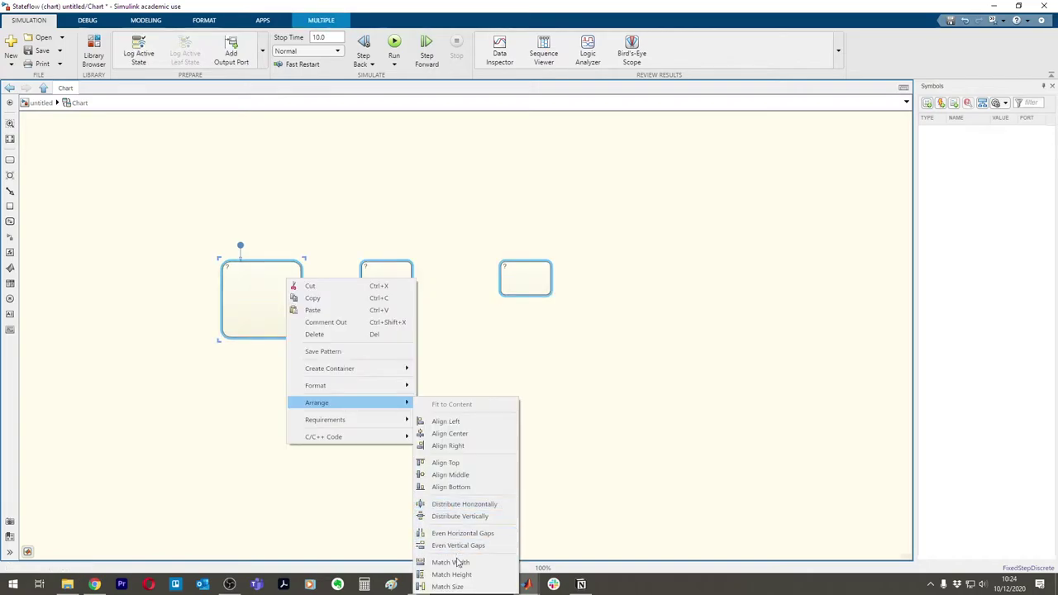
left_click(450, 582)
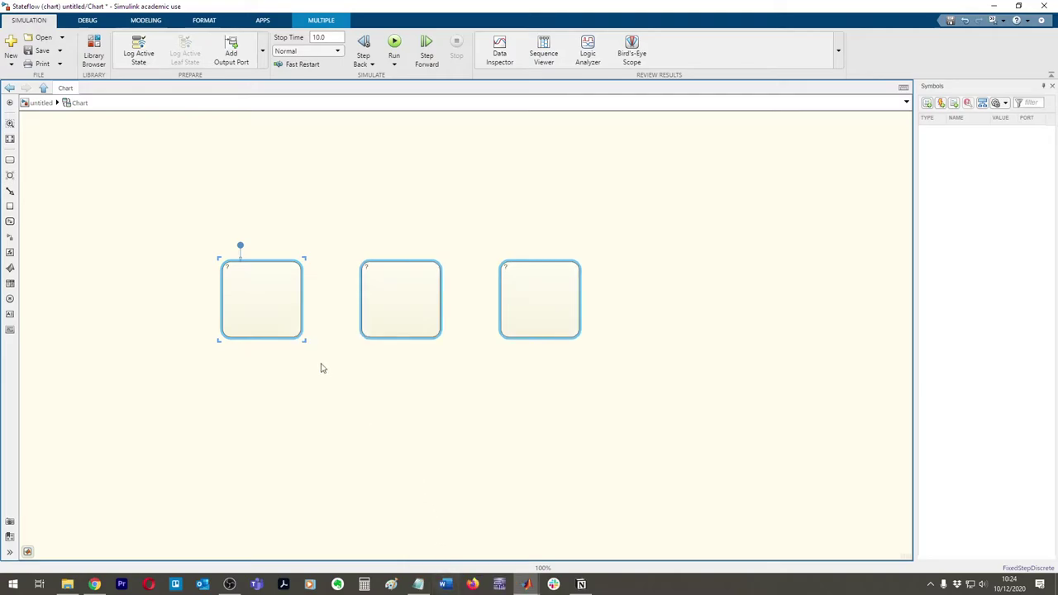
left_click(316, 336)
Step: Name the three states Stop, PrepareToStop and Go, in order along the row
left_click(252, 273)
left_click(242, 271)
type("Stop")
left_click(379, 276)
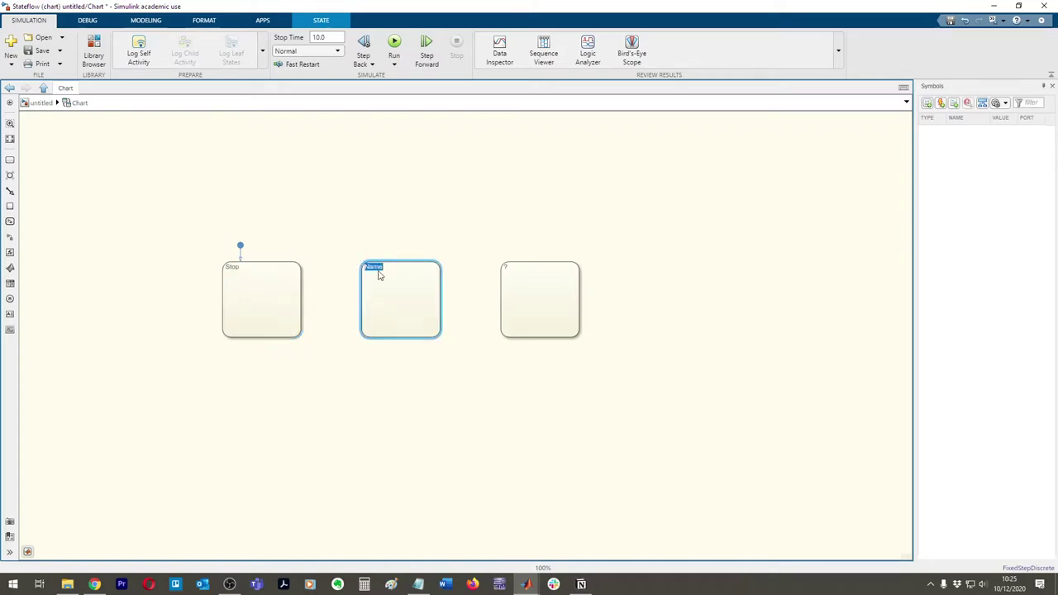
type("PrepareToStop")
left_click(526, 274)
type("Go")
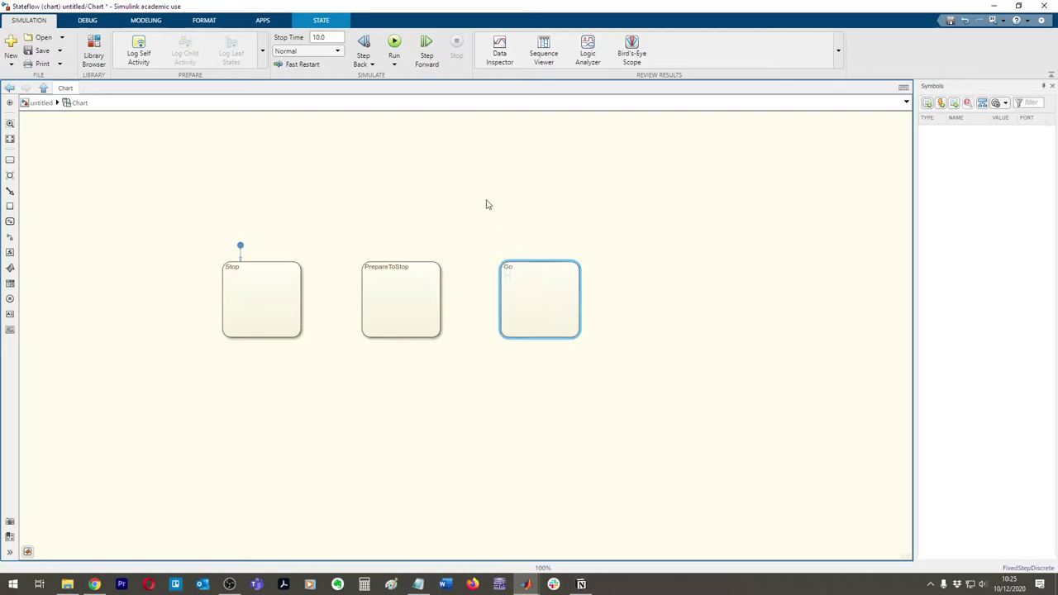
Step: Spread the states farther apart horizontally by moving Go and PrepareToStop away from Stop, leaving equal gaps
left_click(486, 203)
key("space")
left_click(231, 329)
scroll(300, 361, "down", 1)
left_click(421, 352)
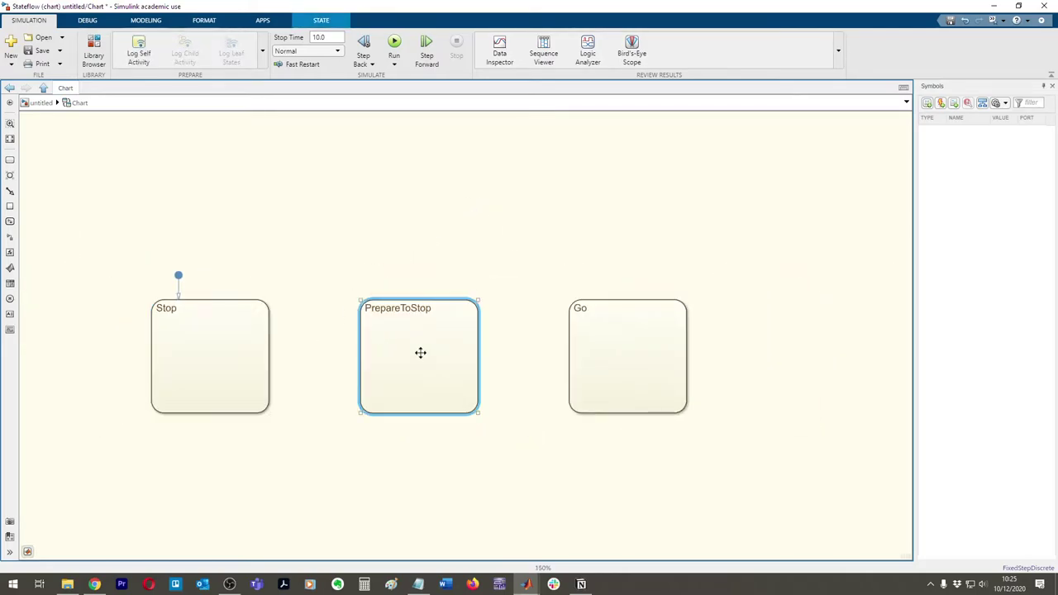
left_click(705, 341)
left_click_drag(706, 341, 744, 341)
left_click_drag(410, 340, 458, 346)
left_click(260, 338)
left_click(394, 366)
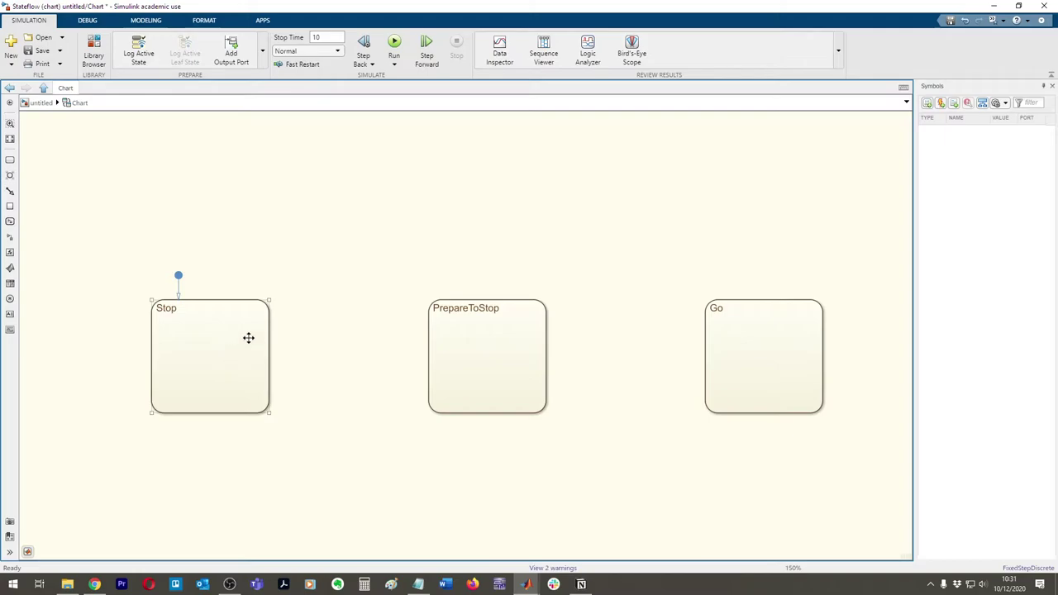
Step: Consult the timing notes and draw transitions in both directions between Stop and PrepareToStop and between PrepareToStop and Go
left_click(418, 584)
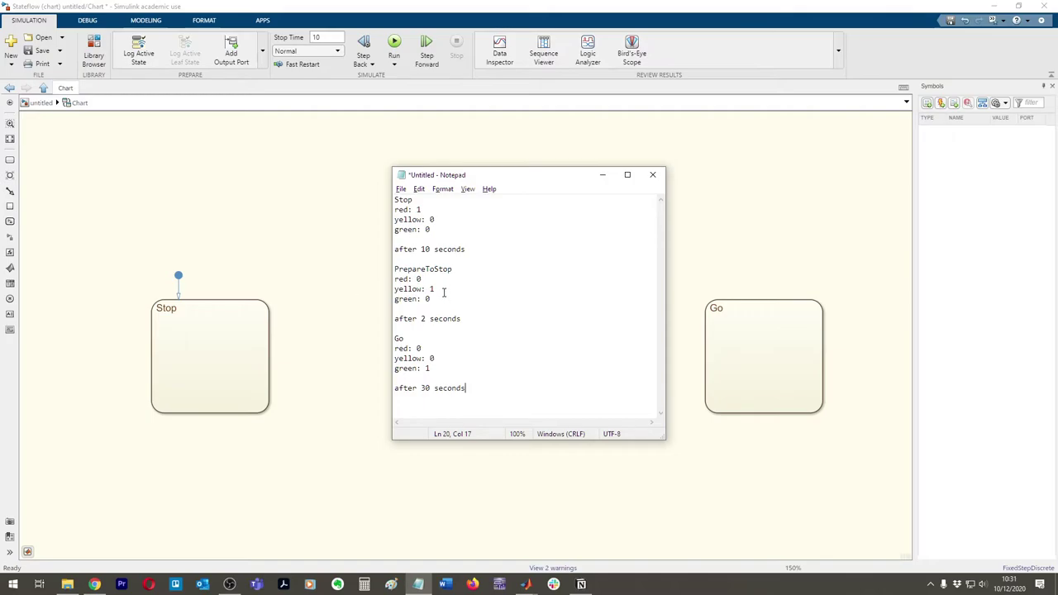
left_click(346, 258)
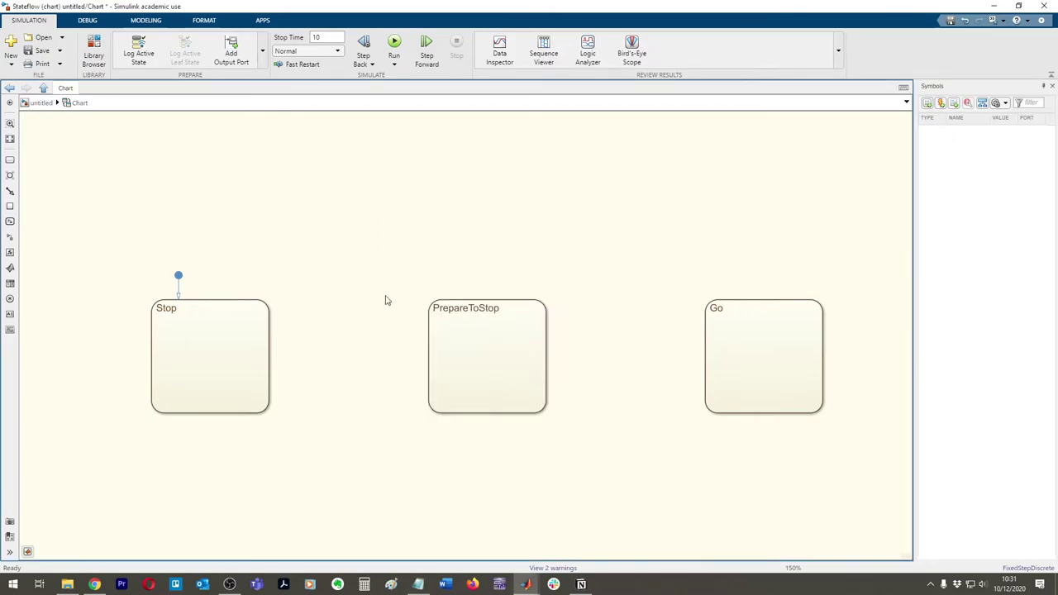
left_click_drag(272, 325, 425, 324)
left_click_drag(545, 327, 705, 325)
left_click(646, 272)
left_click_drag(703, 390, 548, 386)
left_click(427, 388)
left_click_drag(427, 387, 272, 391)
left_click(389, 238)
left_click(228, 328)
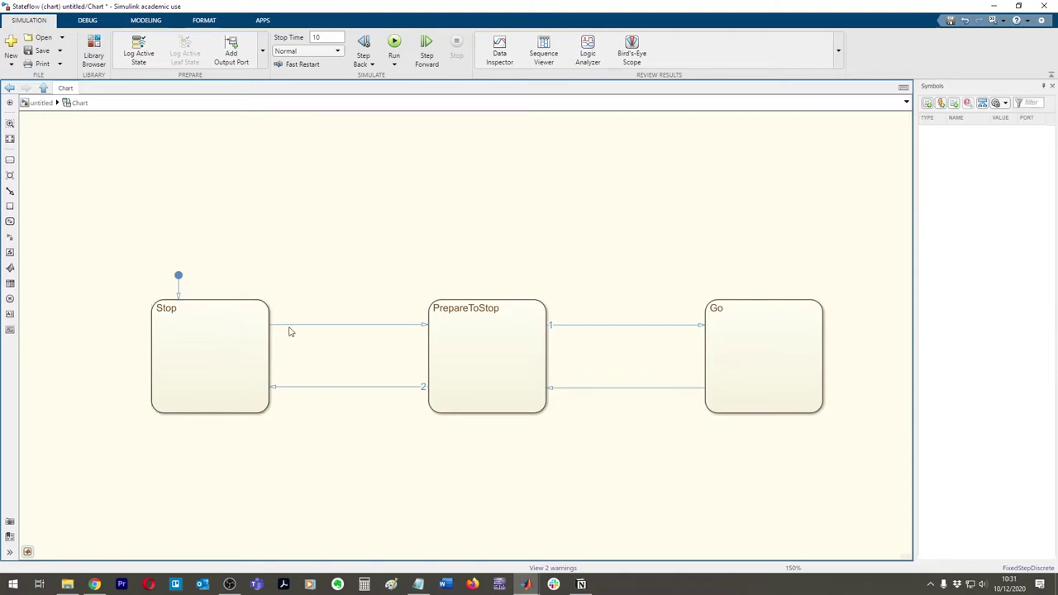
left_click(495, 321)
left_click(719, 322)
left_click(499, 386)
left_click(451, 374)
left_click(485, 329)
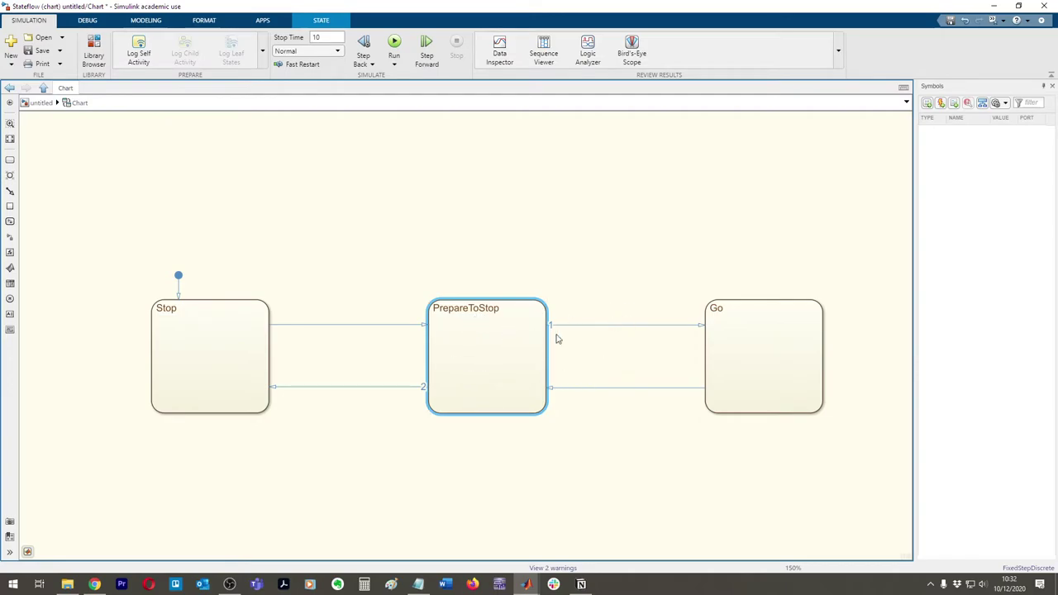
Step: Delete both transitions between PrepareToStop and Go and both between Stop and PrepareToStop
left_click(498, 276)
left_click_drag(606, 266, 635, 418)
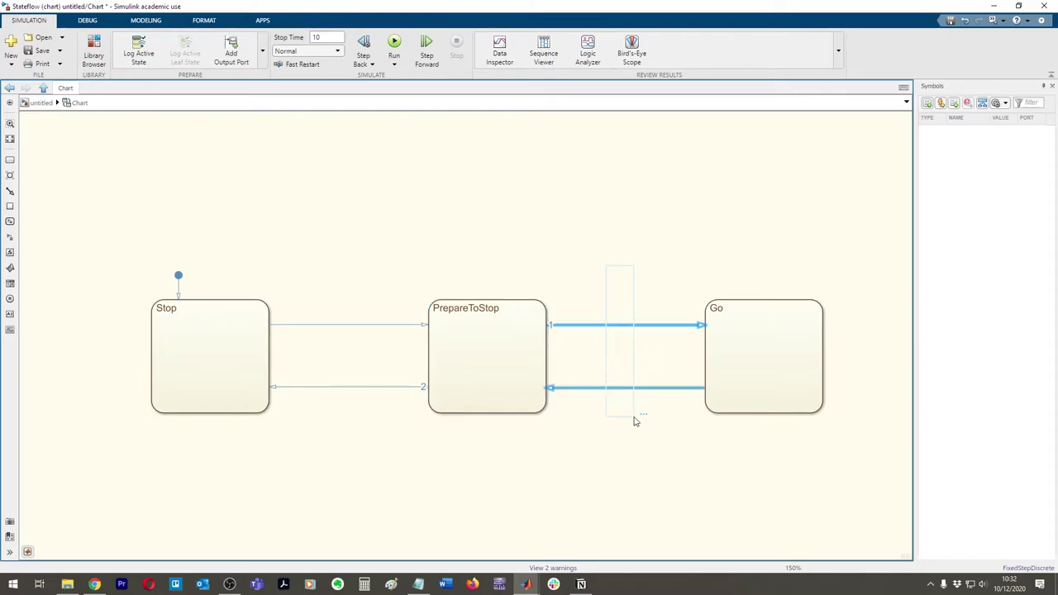
key("Delete")
left_click_drag(322, 279, 377, 443)
key("Delete")
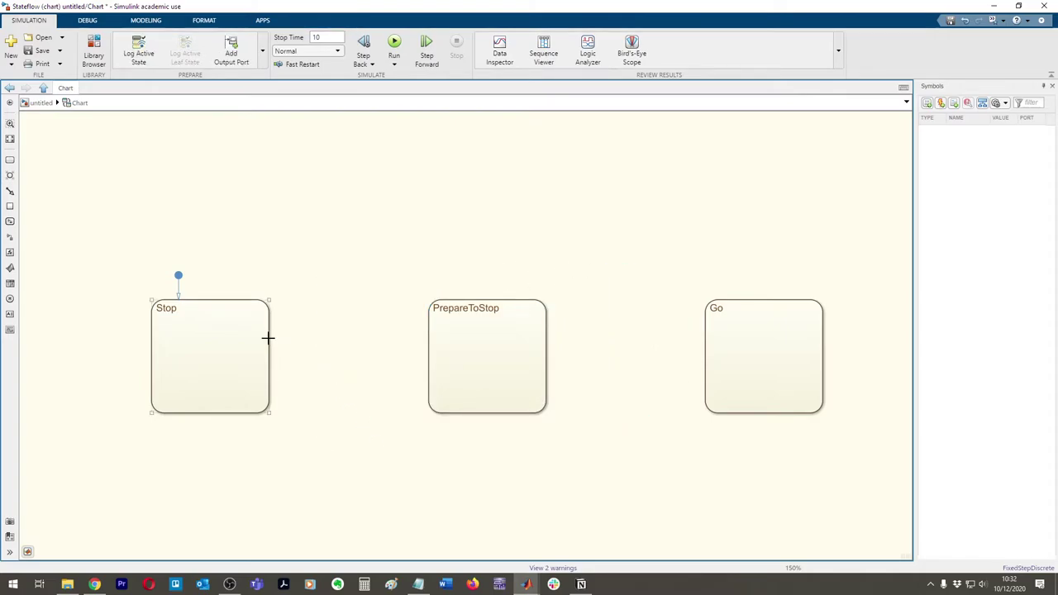
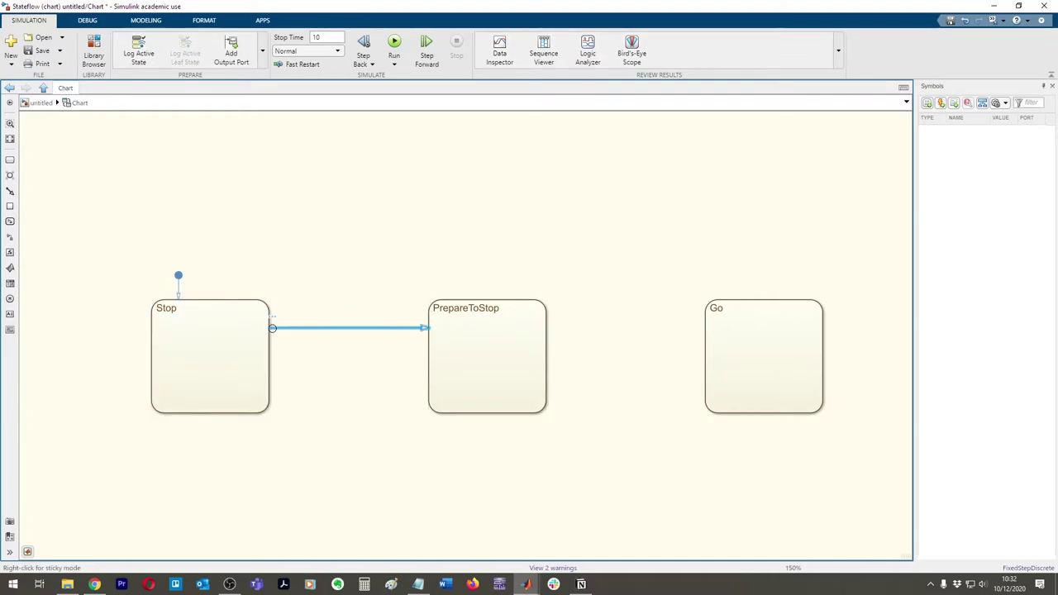
Step: Draw transitions from Stop to PrepareToStop, from PrepareToStop to Go, and a curved one beneath the states from Go to Stop
left_click(593, 337)
left_click_drag(551, 359, 703, 358)
left_click(771, 412)
left_click_drag(771, 412, 205, 423)
left_click(580, 239)
key("space")
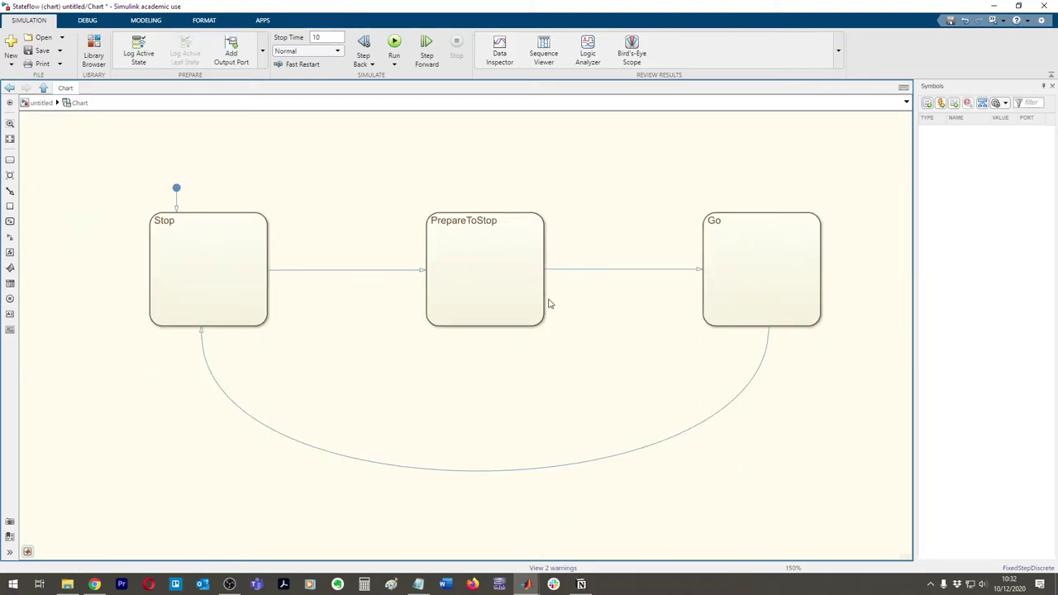
Step: Label the transition from Stop to PrepareToStop with the condition after(10,sec)
left_click(353, 270)
type("after(")
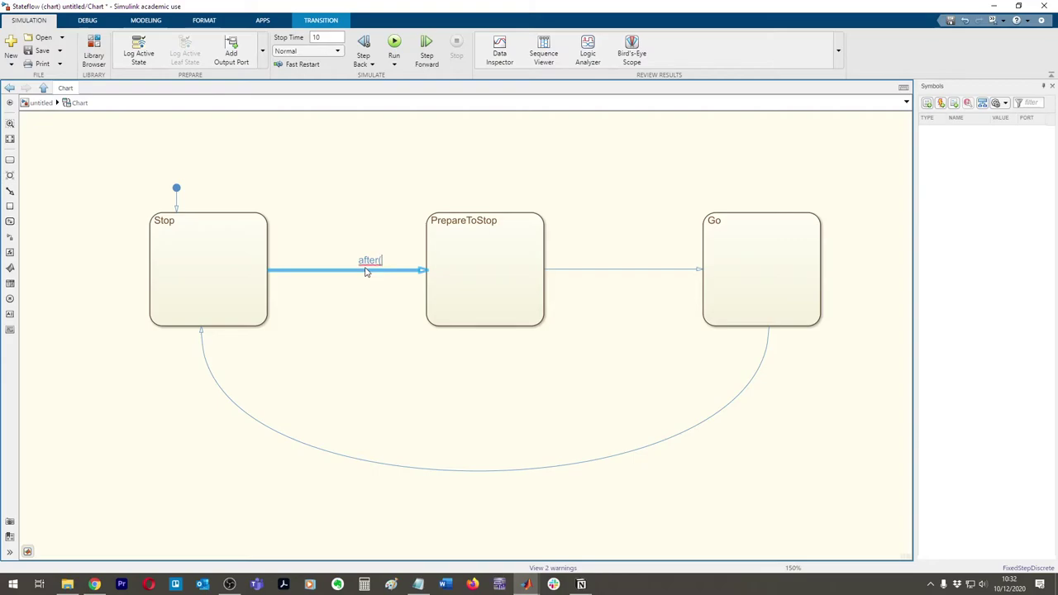
type("10,sec)")
left_click(373, 181)
Step: Label the transition from PrepareToStop to Go with the condition after(2,sec)
left_click(622, 269)
left_click(636, 251)
type("after(10,sec)")
double_click(642, 260)
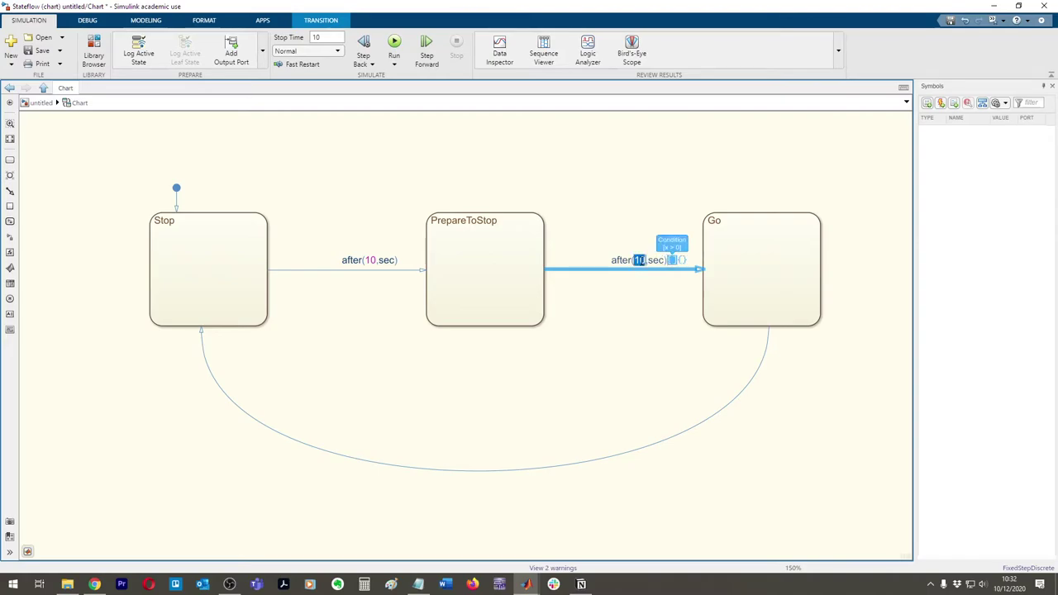
type("2")
left_click(625, 188)
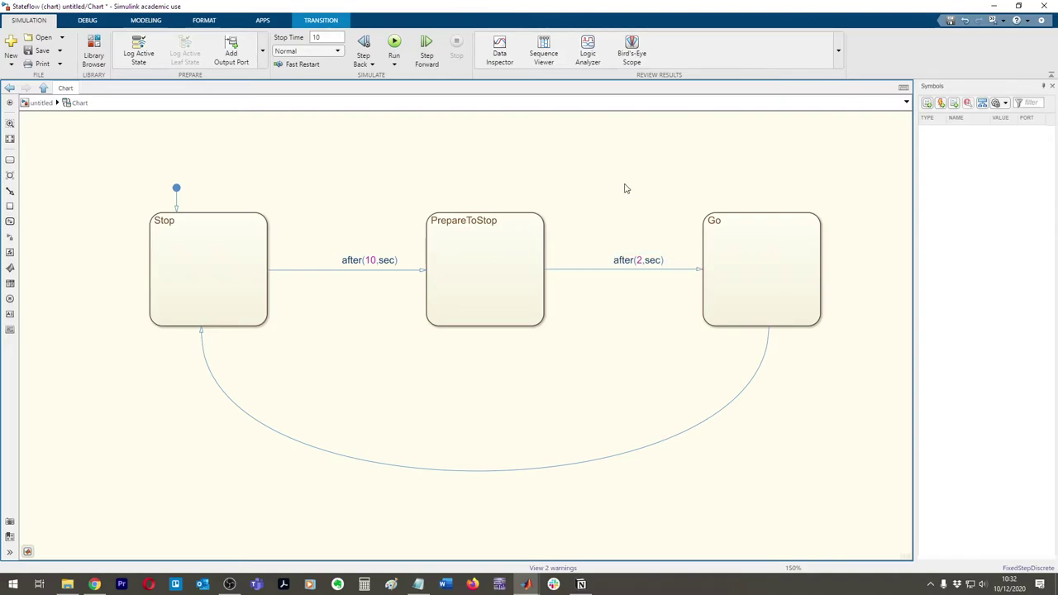
Step: Label the curved transition from Go to Stop with the condition after(30,sec) and centre the label above the curve
left_click(484, 470)
left_click(502, 461)
type("after(10,sec)")
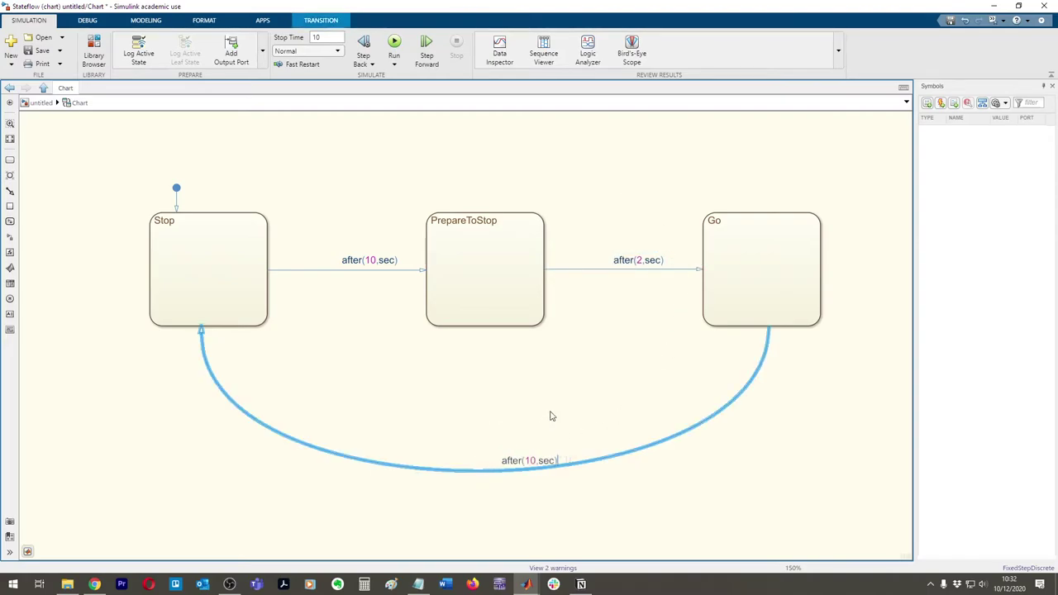
double_click(531, 460)
type("30")
left_click(533, 434)
left_click(503, 457)
left_click(521, 411)
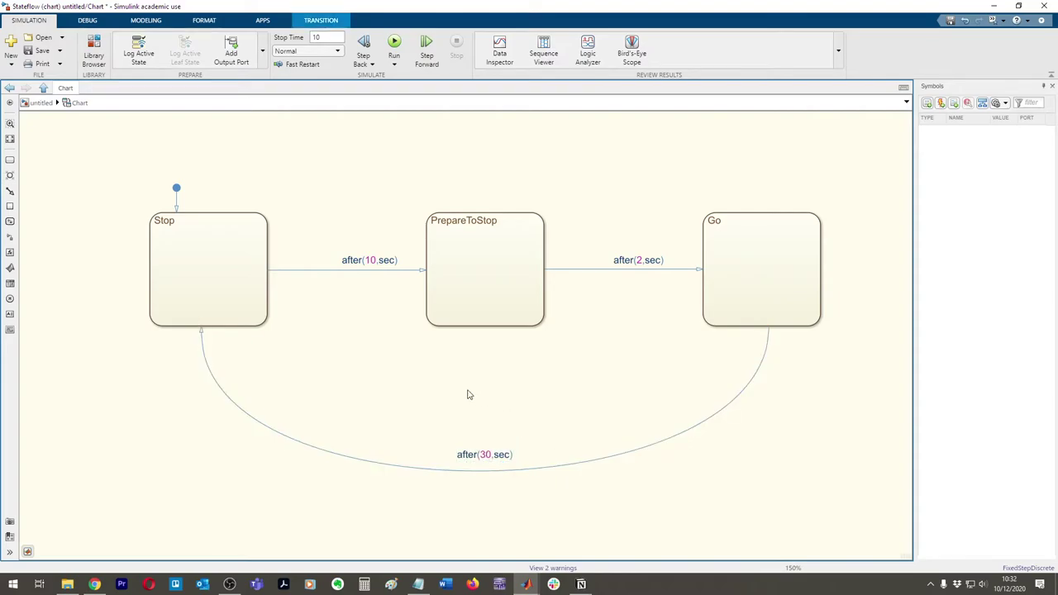
Step: Set the simulation stop time to inf, run the model briefly and stop it
scroll(497, 314, "down", 1)
left_click(393, 45)
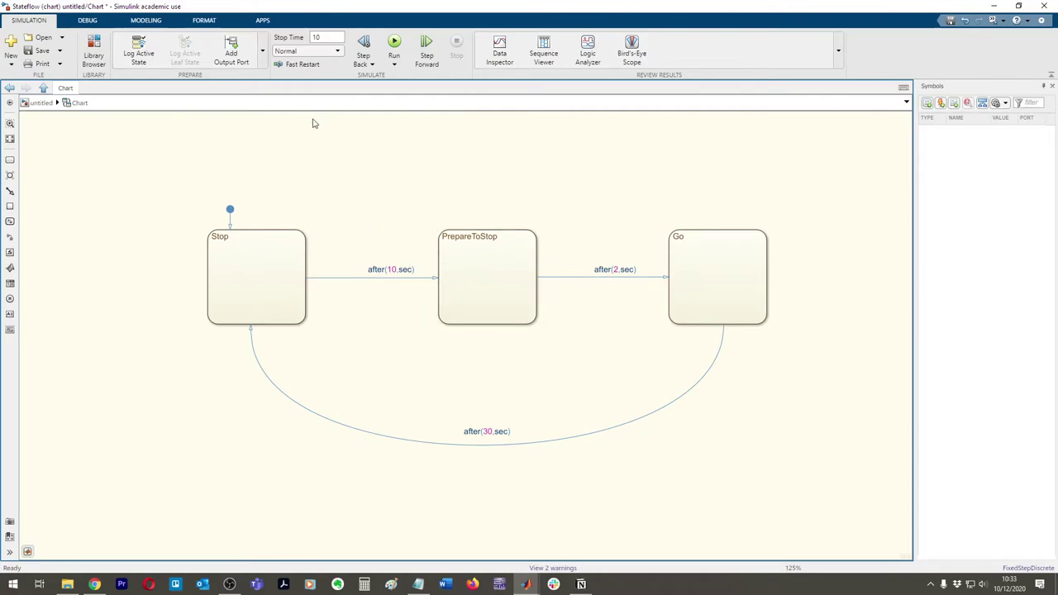
double_click(326, 36)
type("inf")
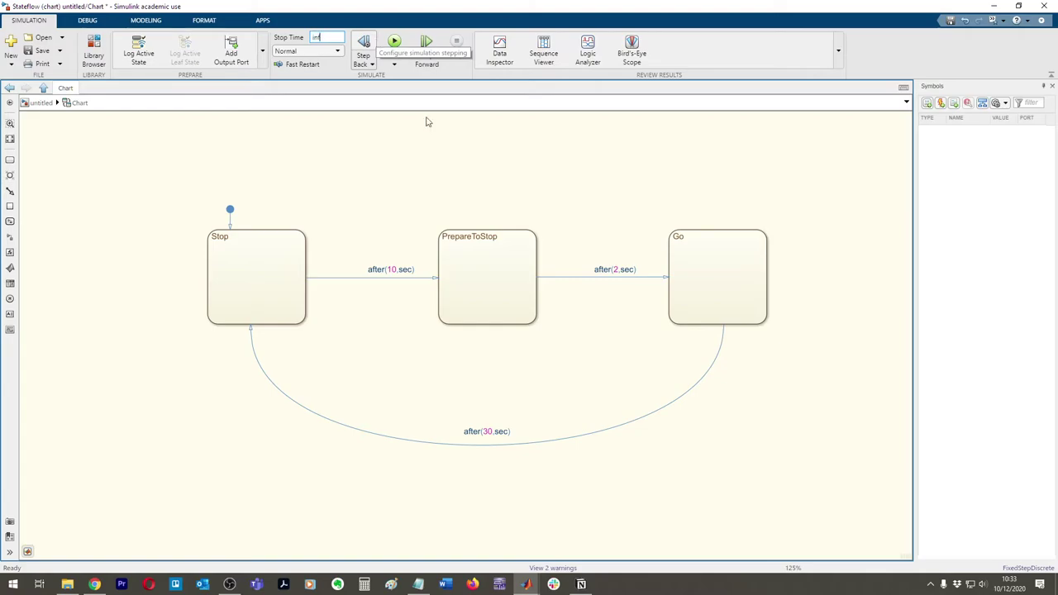
key("ctrl+t")
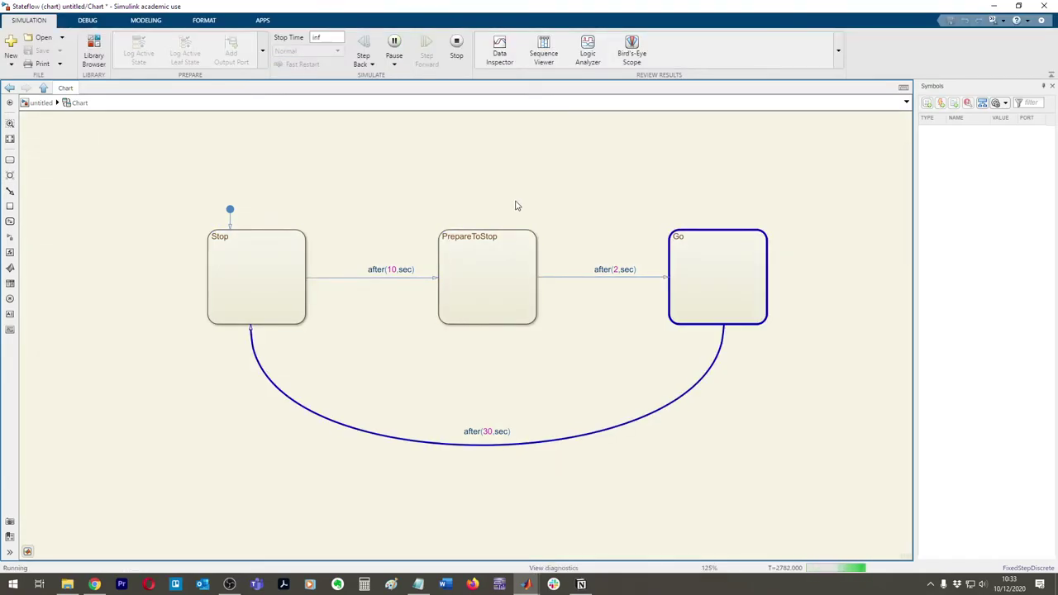
key("ctrl+shift+t")
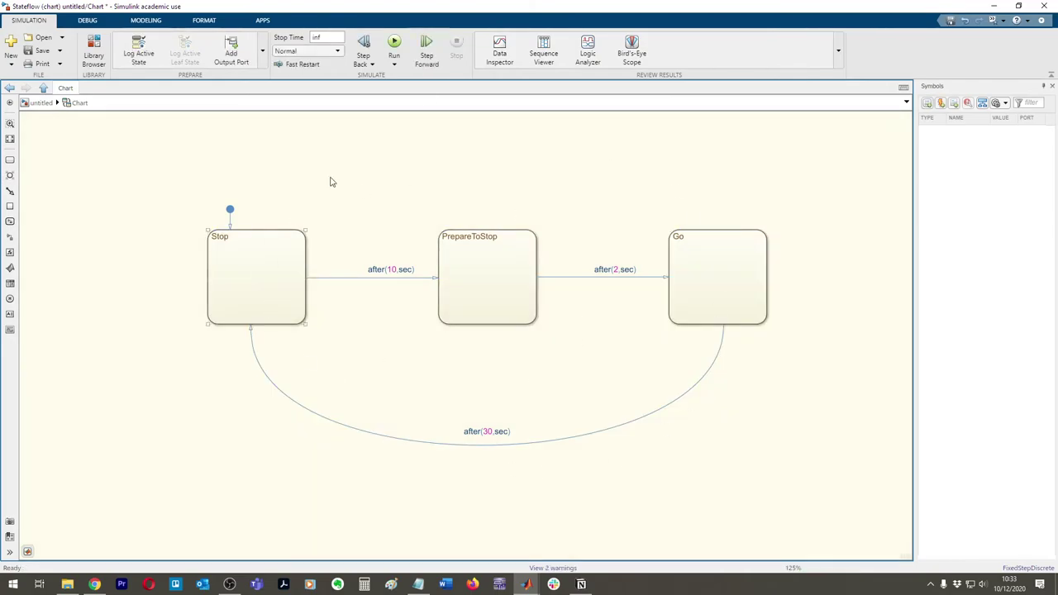
Step: Set the chart's animation speed to Slow, run the simulation to watch the state changes, and stop it
left_click(88, 21)
left_click(417, 55)
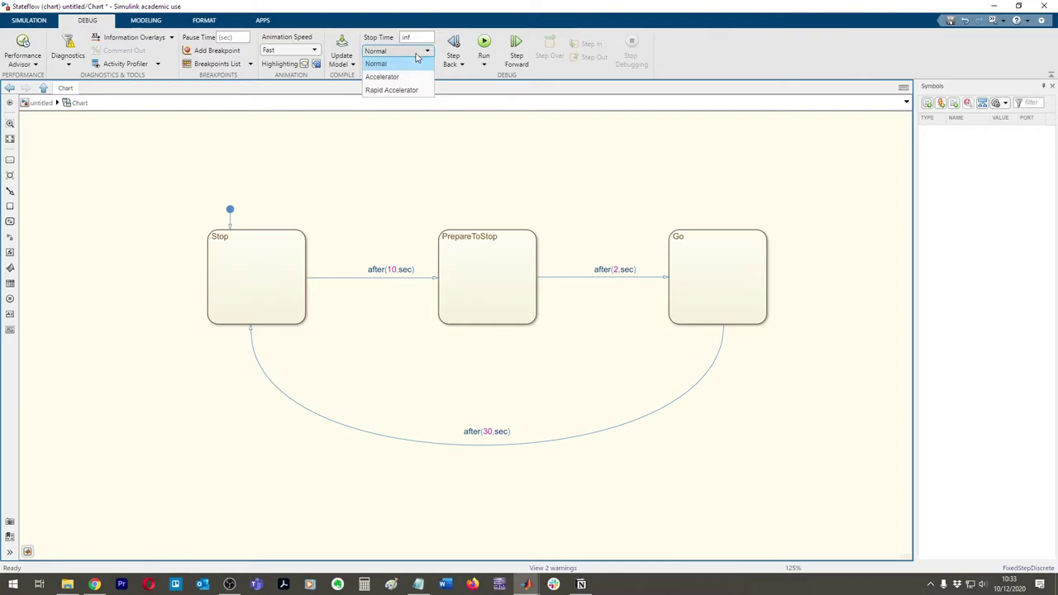
left_click(313, 50)
left_click(289, 100)
left_click(483, 45)
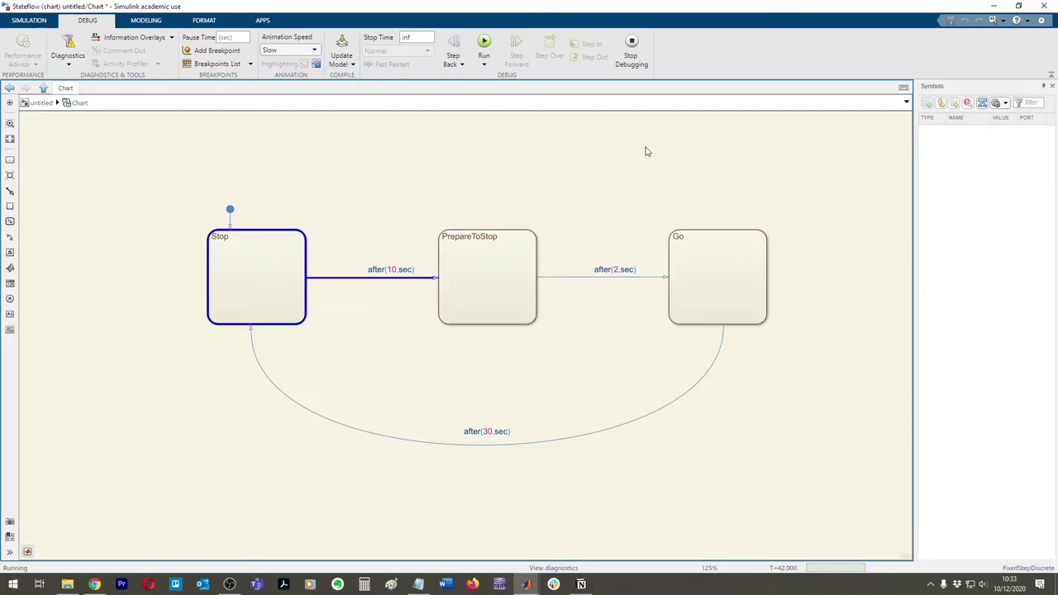
left_click(631, 50)
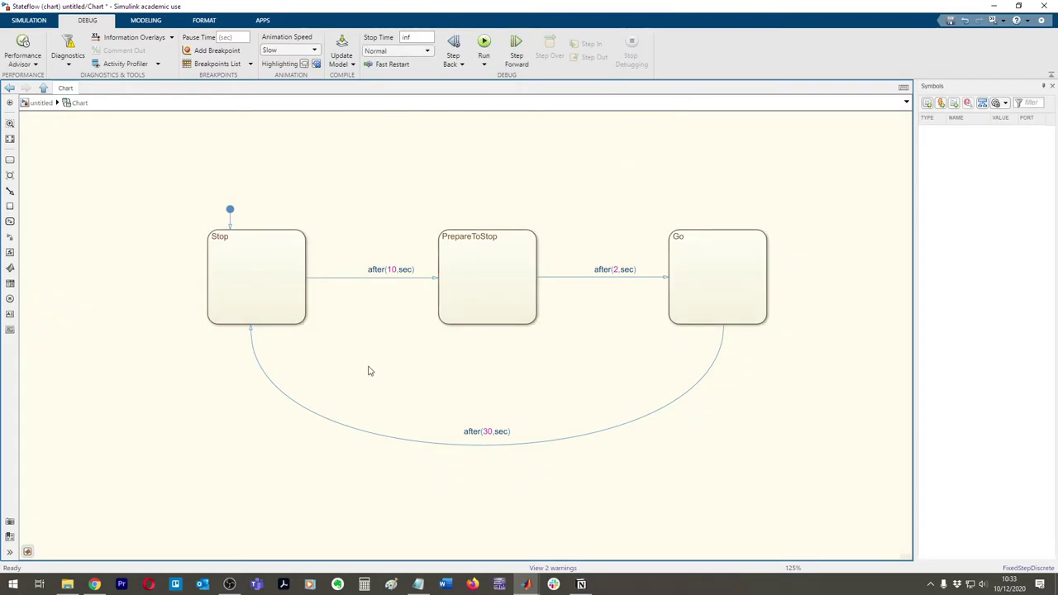
Step: Add entry actions to the Stop state: red = 0; yellow = 0; green = 0;
left_click(239, 265)
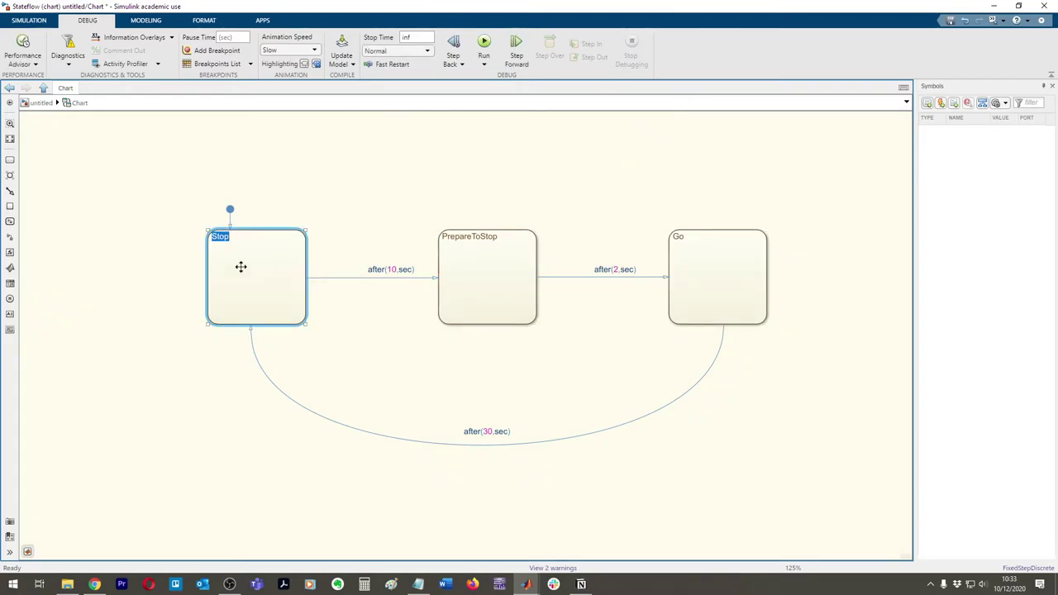
left_click(418, 584)
left_click(298, 274)
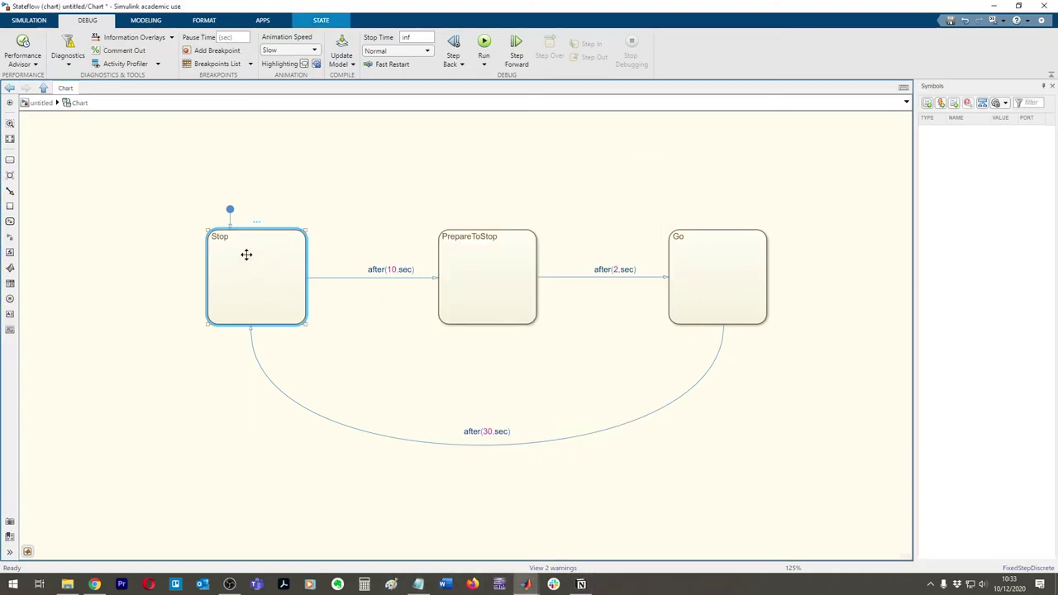
double_click(243, 243)
left_click(276, 239)
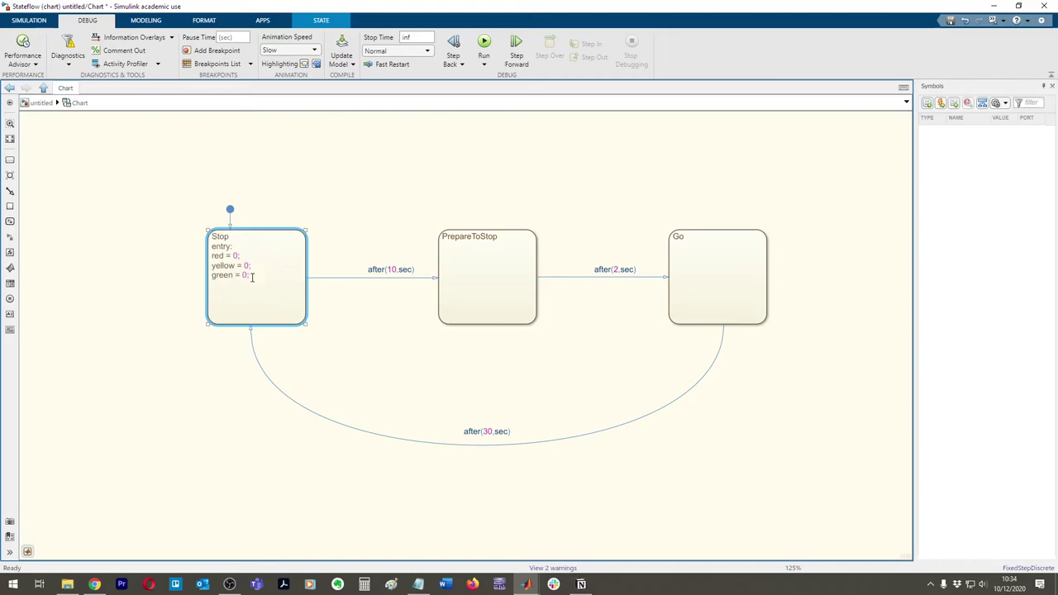
Step: Copy the Stop state's entry actions into the PrepareToStop and Go states below their names
left_click_drag(252, 275, 210, 250)
key("ctrl+c")
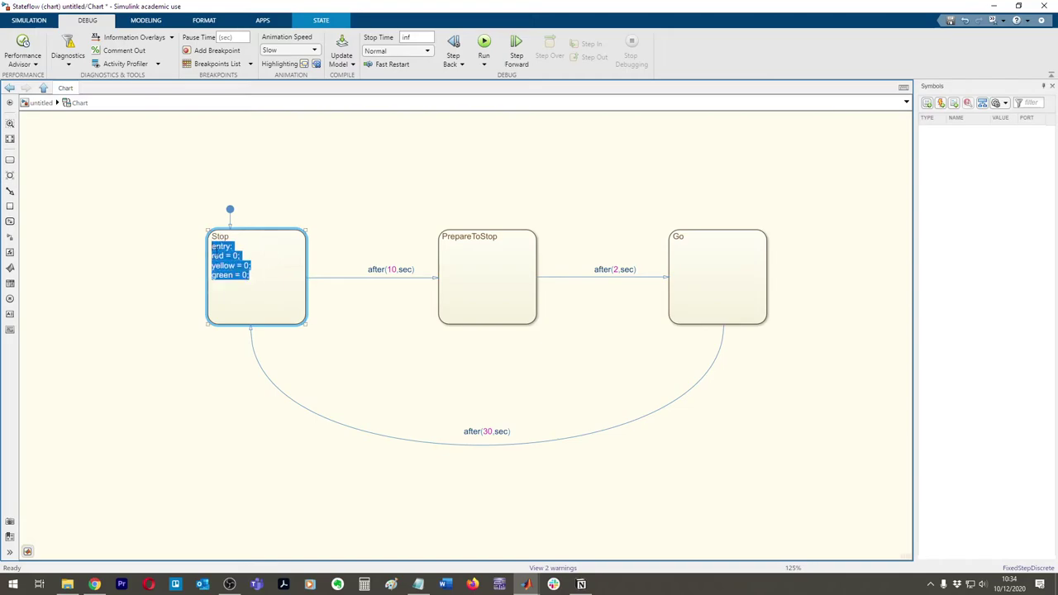
left_click(493, 247)
key("Return")
key("ctrl+v")
left_click(687, 236)
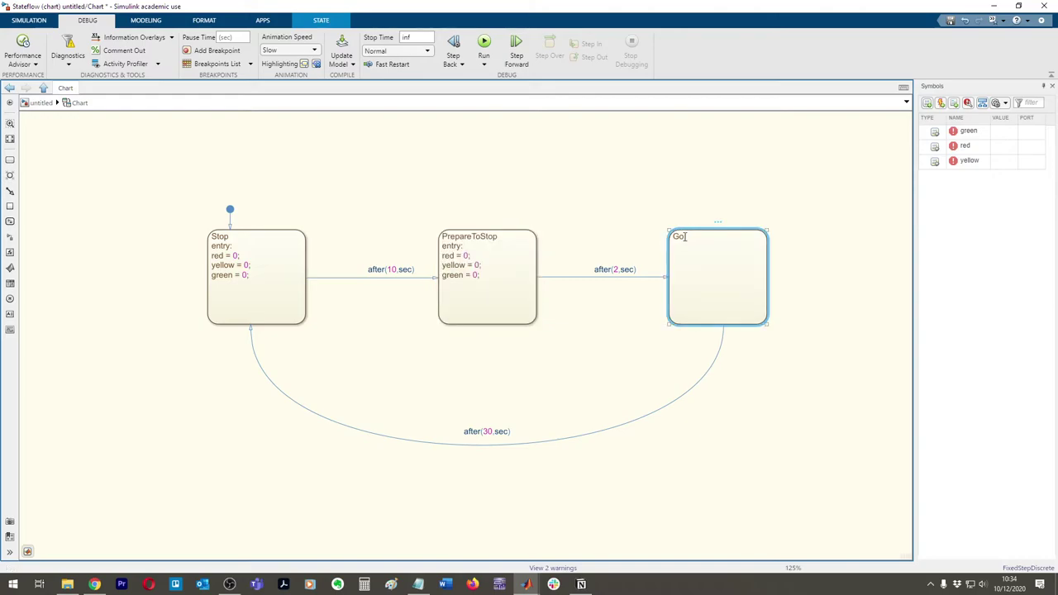
key("Return")
key("ctrl+v")
Step: Set yellow = 1 in PrepareToStop, red = 1 in Stop and green = 1 in Go
left_click(478, 264)
left_click(259, 248)
type("1;")
left_click(361, 191)
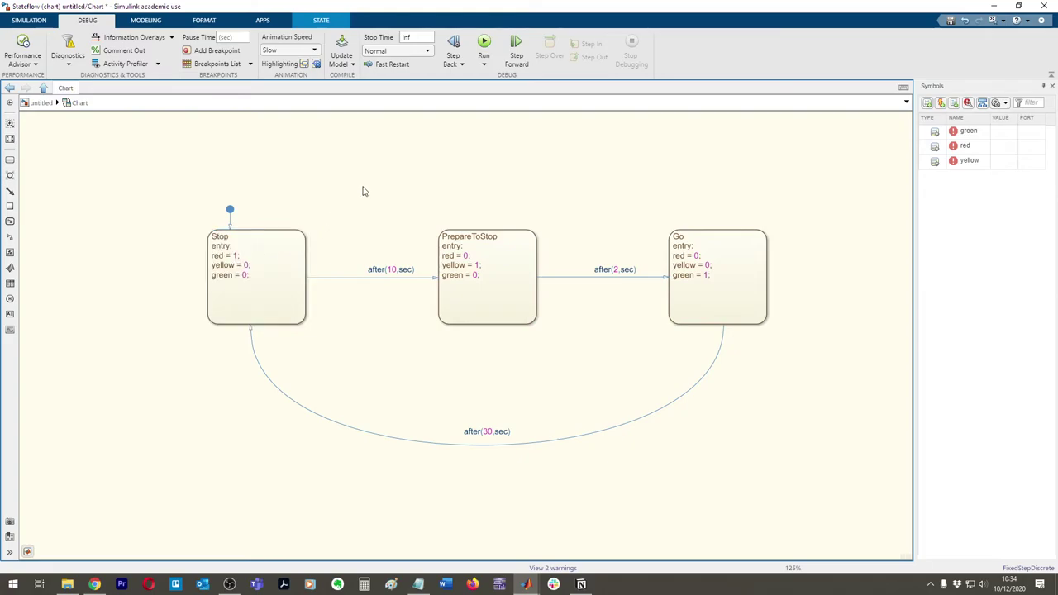
Step: Try running the simulation, close the diagnostics, and resolve the undefined symbols green, red and yellow as chart outputs
left_click(484, 43)
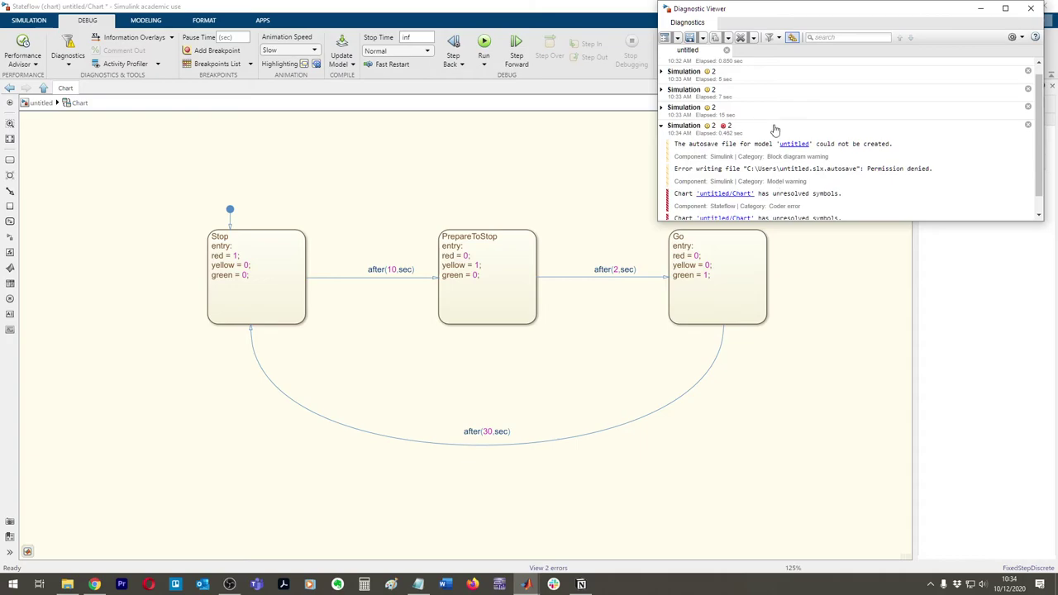
left_click(1033, 12)
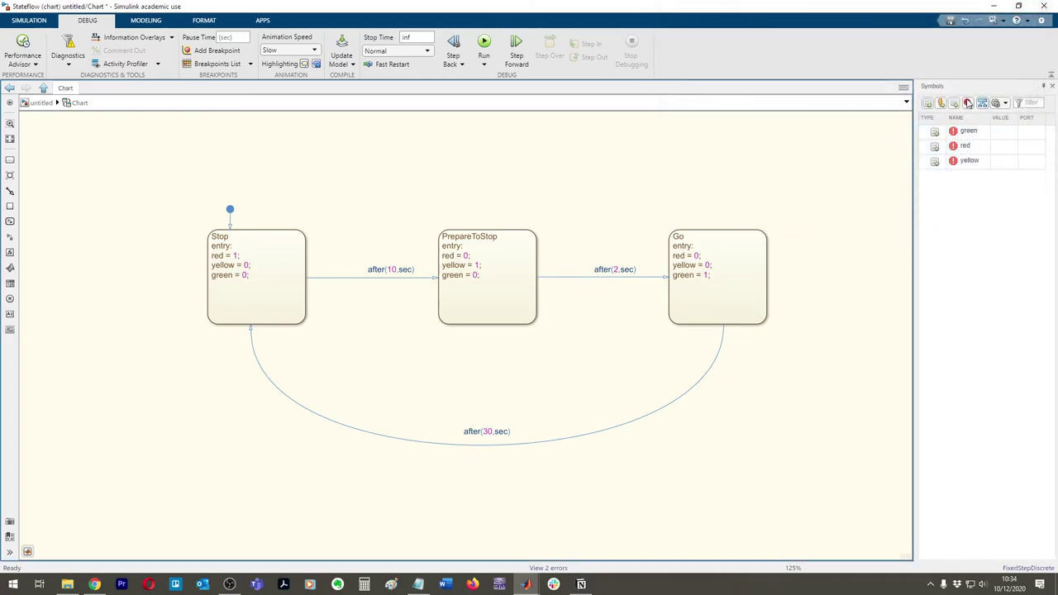
left_click(967, 103)
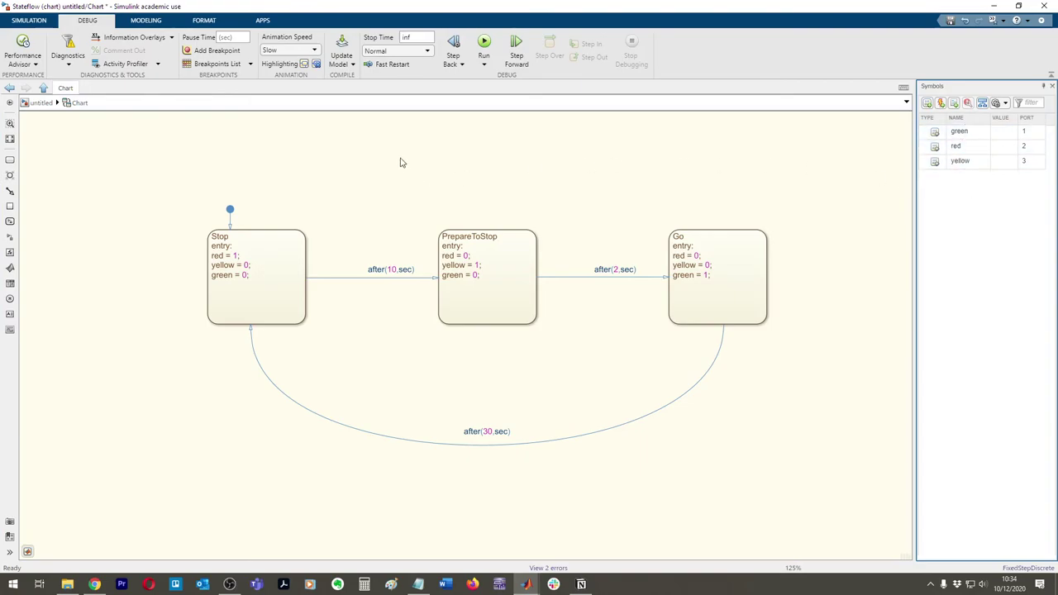
Step: Return to the top-level model and enlarge the Chart block so its three output names are readable
left_click(40, 104)
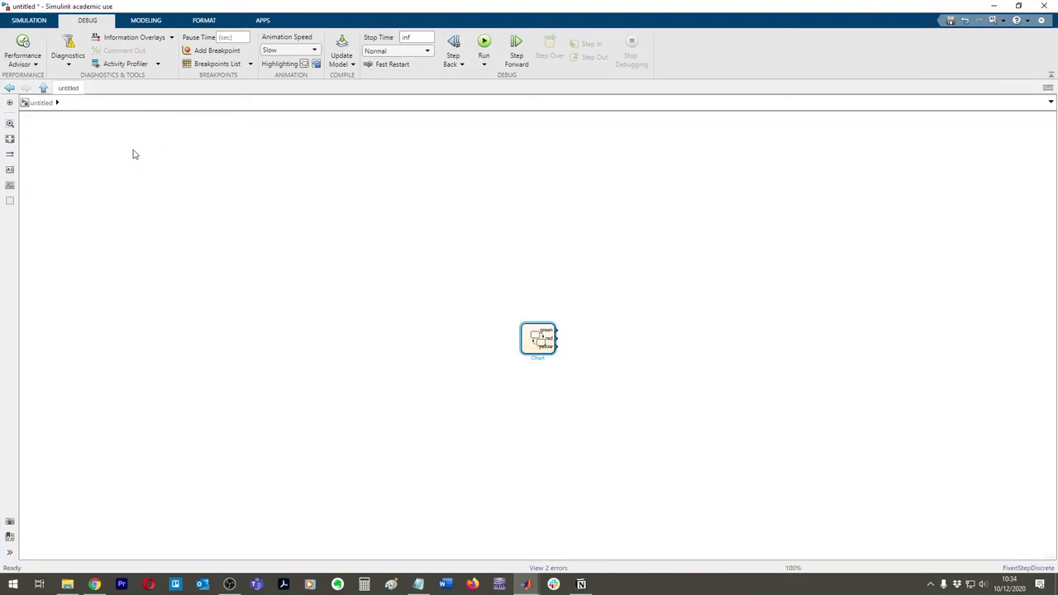
left_click(526, 354)
scroll(526, 357, "up", 6)
left_click_drag(523, 343, 259, 432)
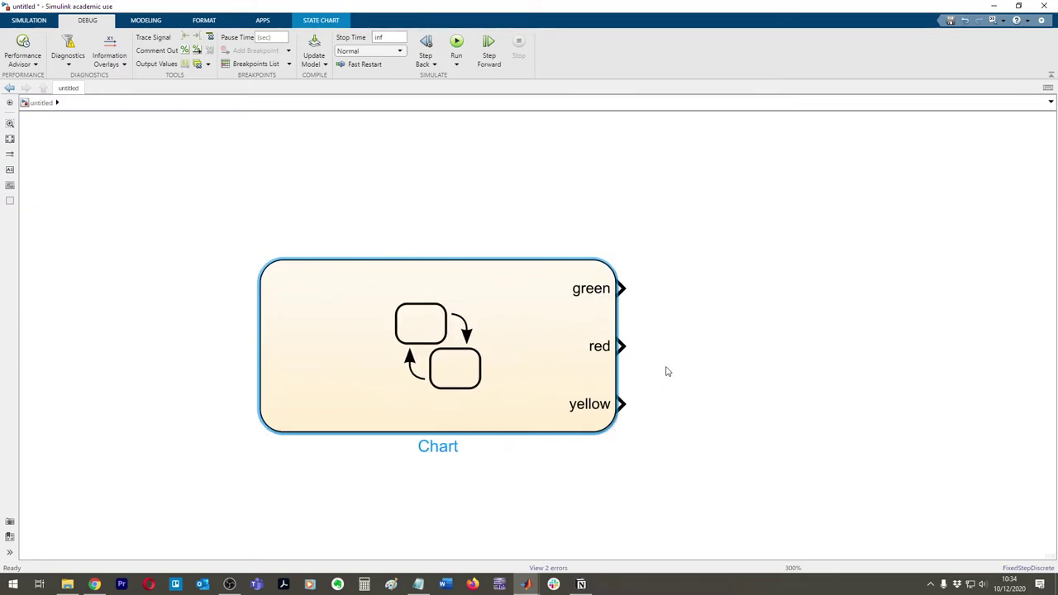
scroll(666, 366, "down", 2)
scroll(650, 325, "right", 2)
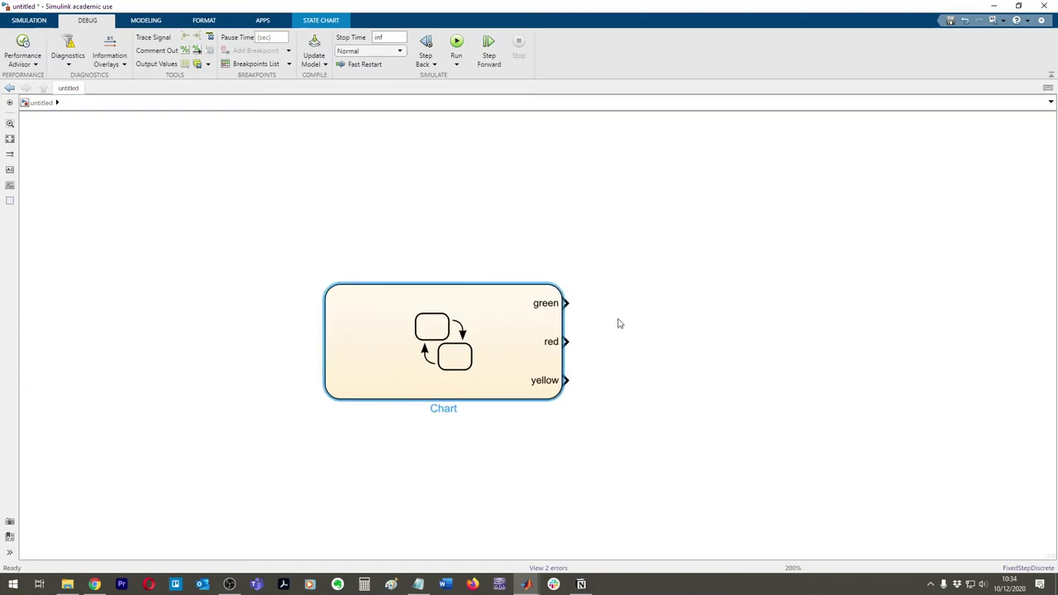
scroll(618, 323, "down", 1)
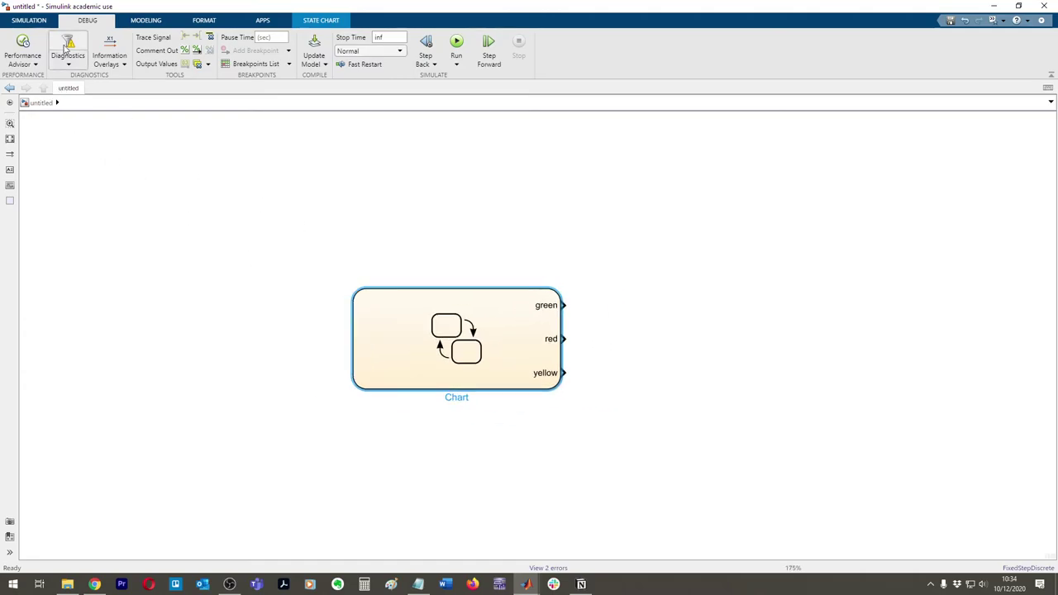
Step: Add a Lamp block from the library beside the Chart block and duplicate it into a vertical column of three
left_click(29, 20)
left_click(94, 51)
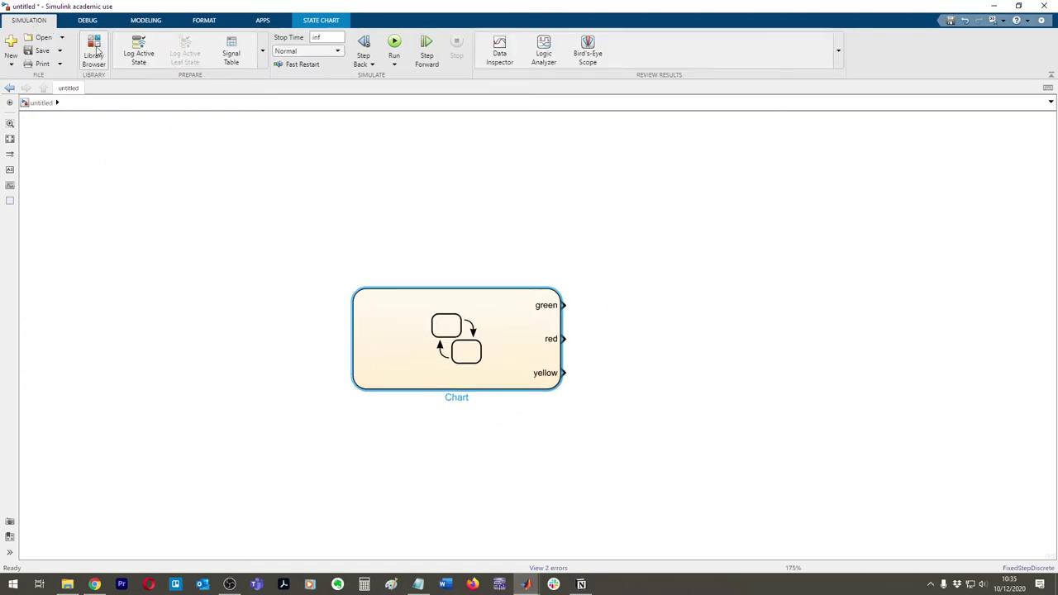
left_click_drag(328, 200, 719, 314)
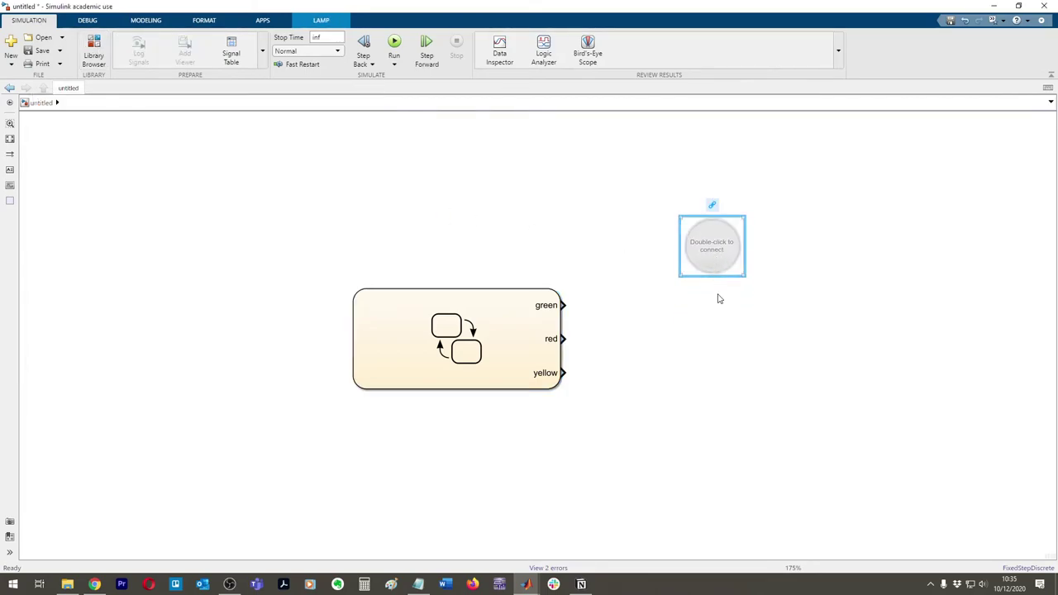
left_click_drag(713, 256, 716, 385)
left_click(725, 248)
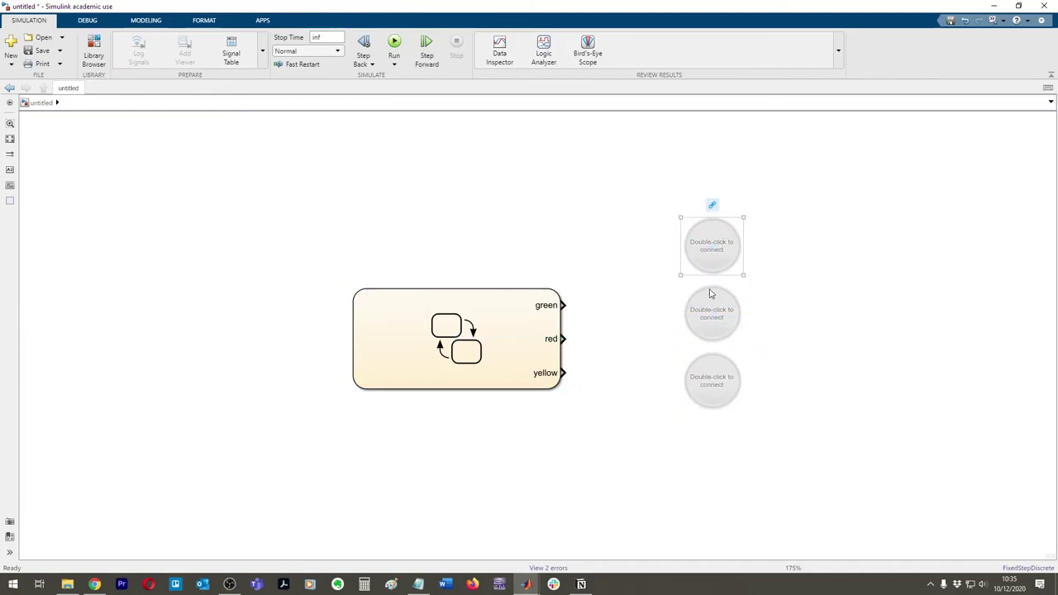
Step: Reorder the chart's output ports to red 1, yellow 2 and green 3, and return to the top-level model
left_click(542, 333)
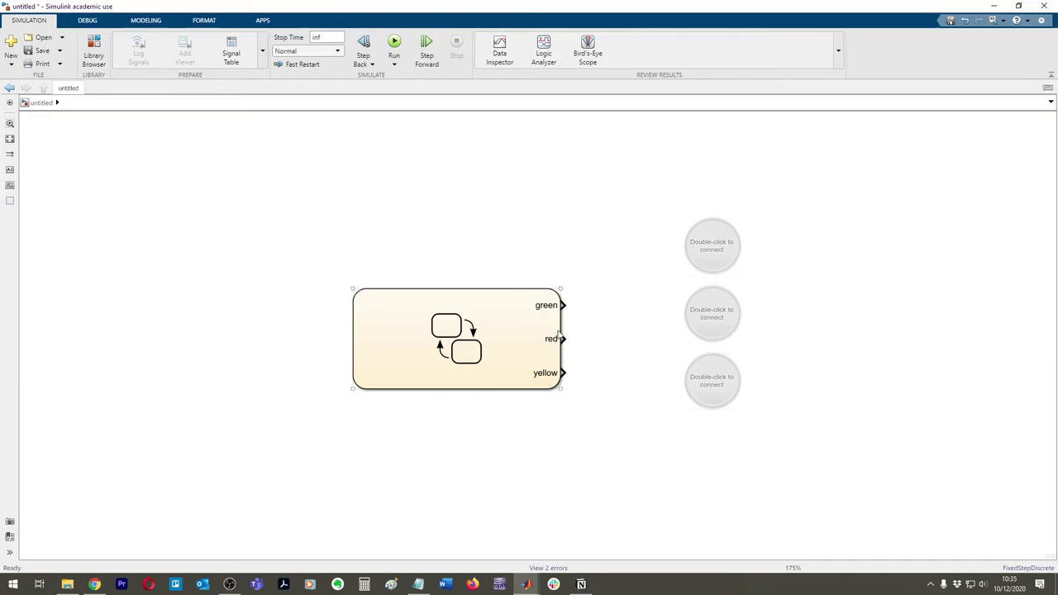
double_click(508, 314)
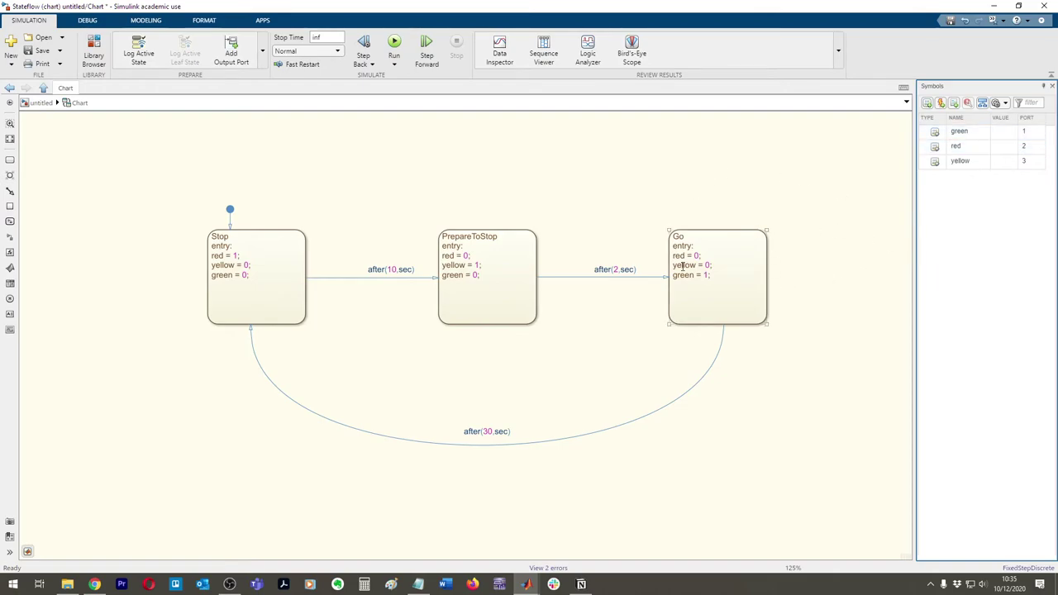
left_click(1025, 132)
left_click(1030, 130)
left_click(1030, 143)
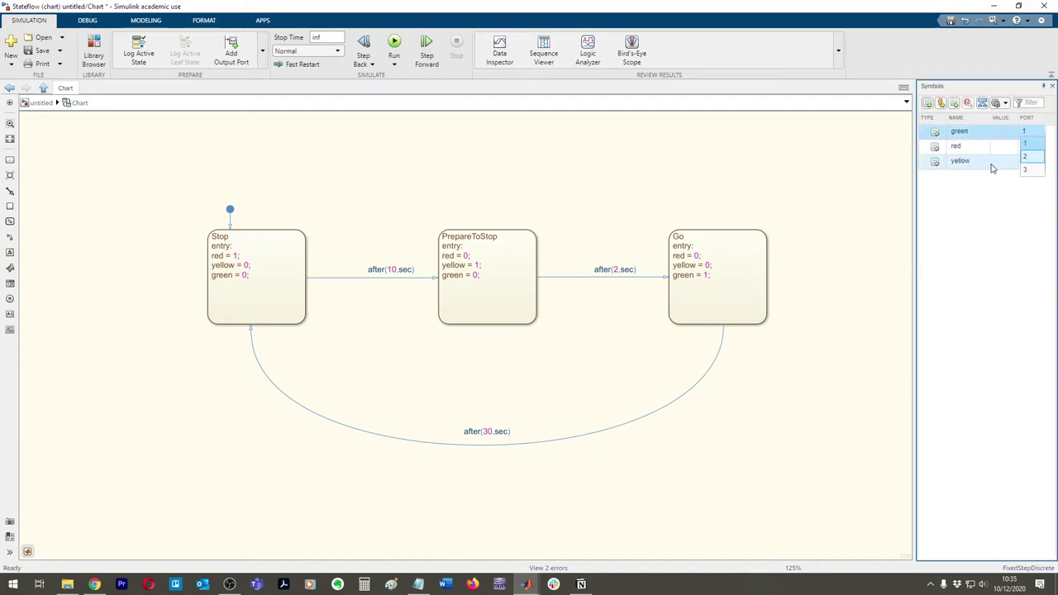
left_click(1030, 146)
left_click(1030, 146)
left_click(1029, 132)
left_click(1030, 132)
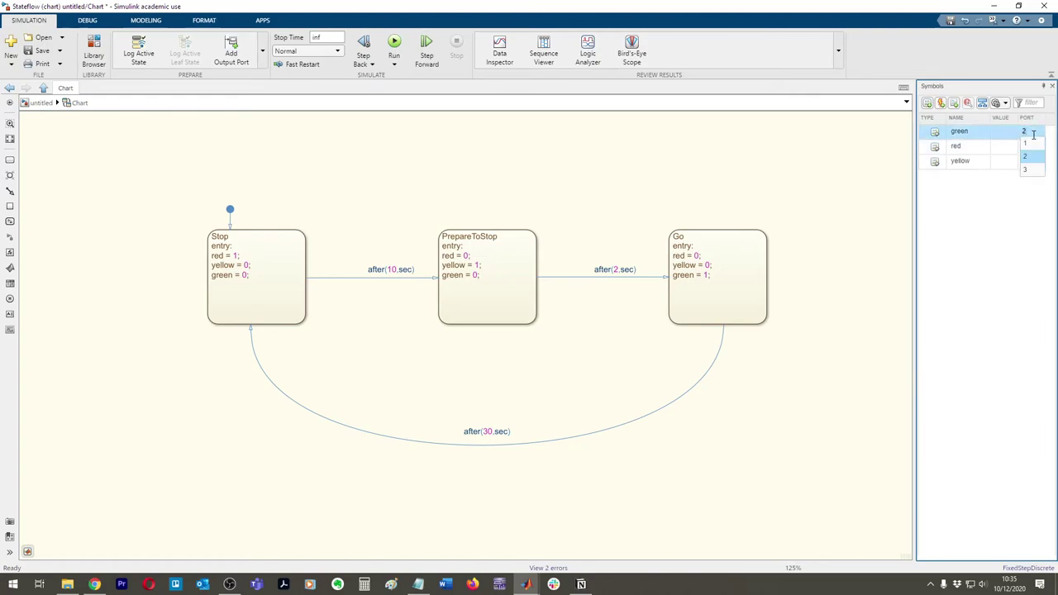
left_click(1030, 169)
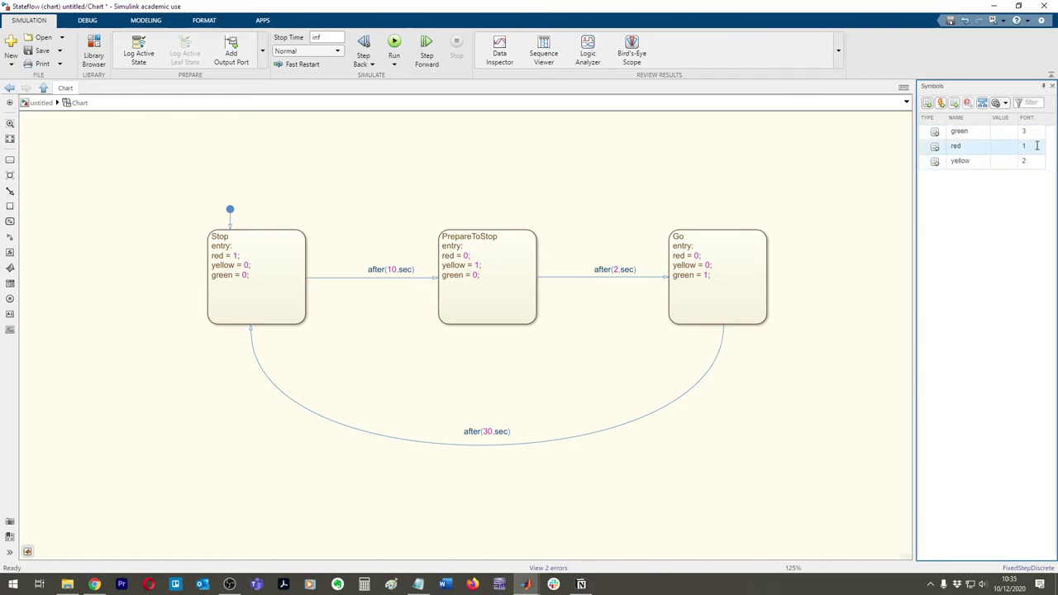
left_click(37, 103)
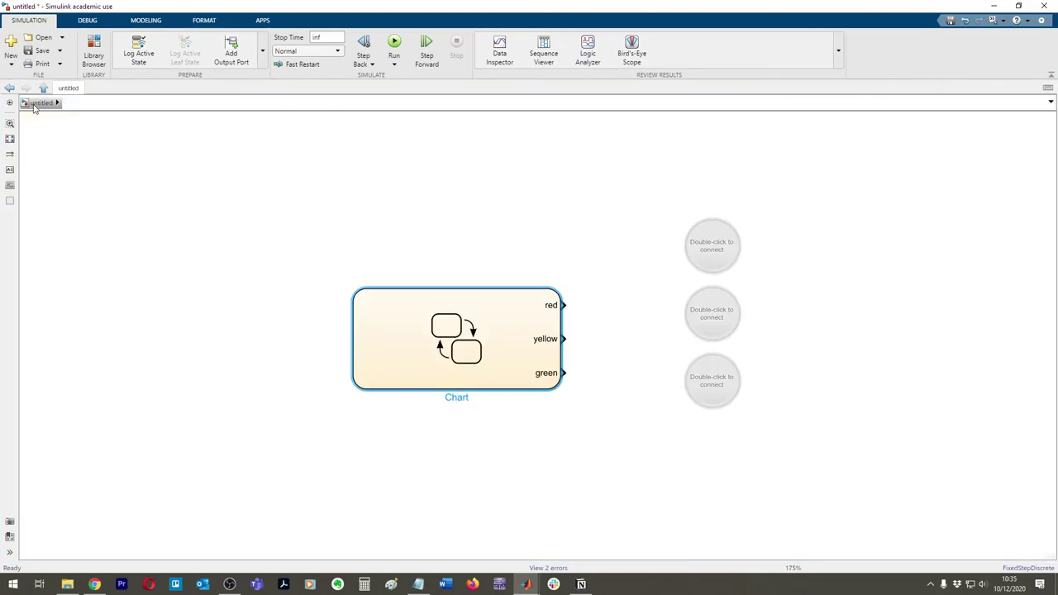
left_click(573, 304)
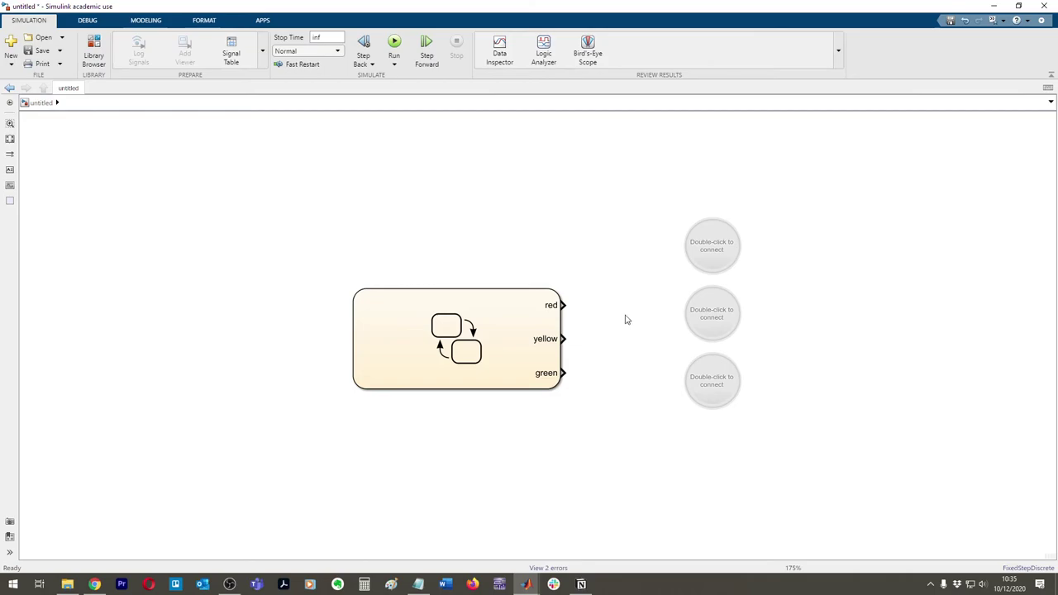
Step: Run the simulation and watch the active states and the output values change inside the chart
left_click(715, 259)
double_click(473, 340)
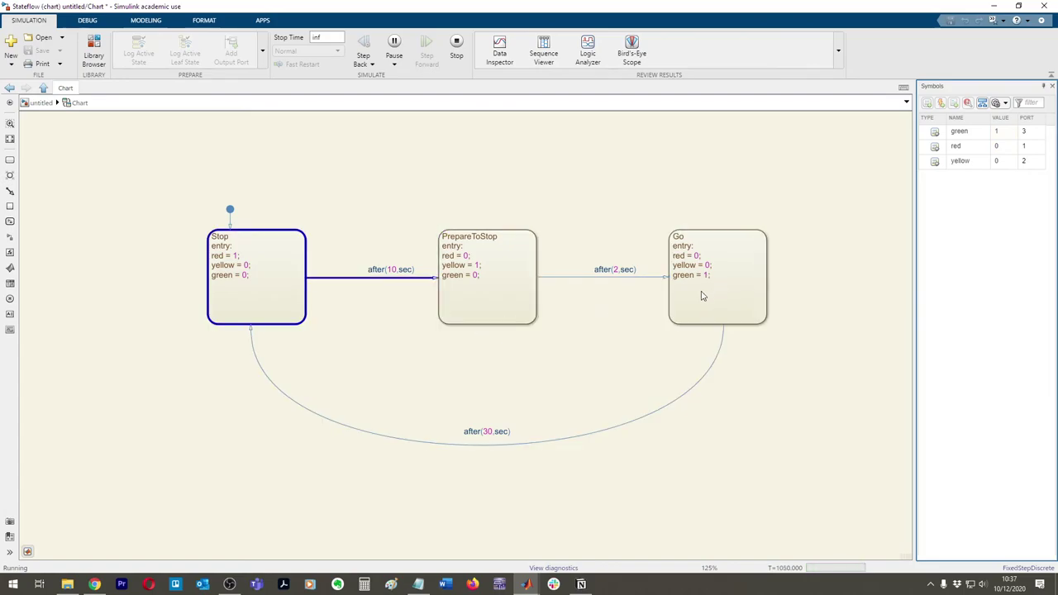
mouse_move(498, 305)
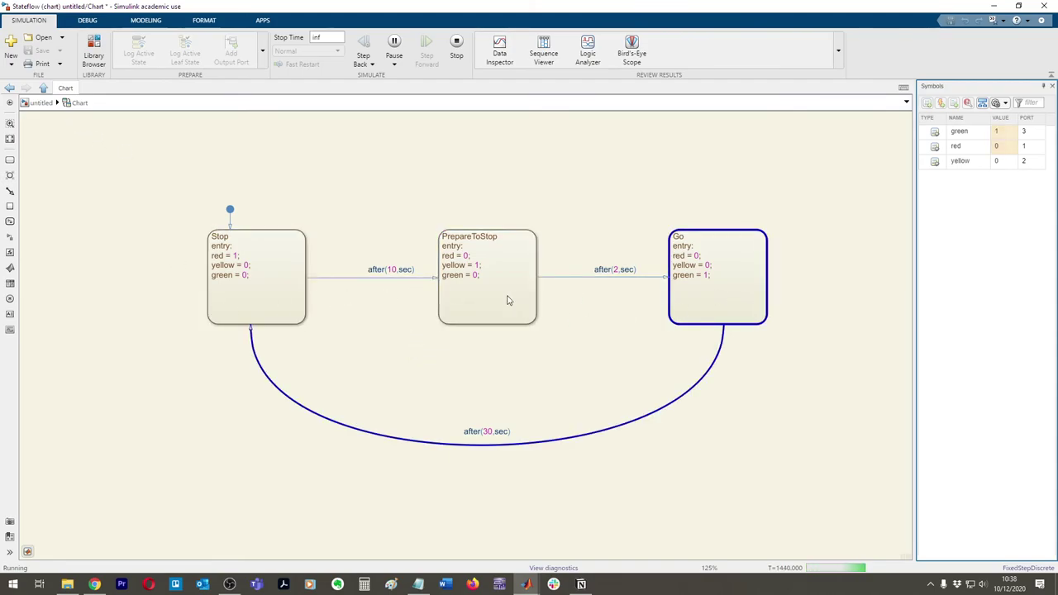
Step: Return to the top-level model and open the block parameters of the uppermost Lamp
left_click(34, 102)
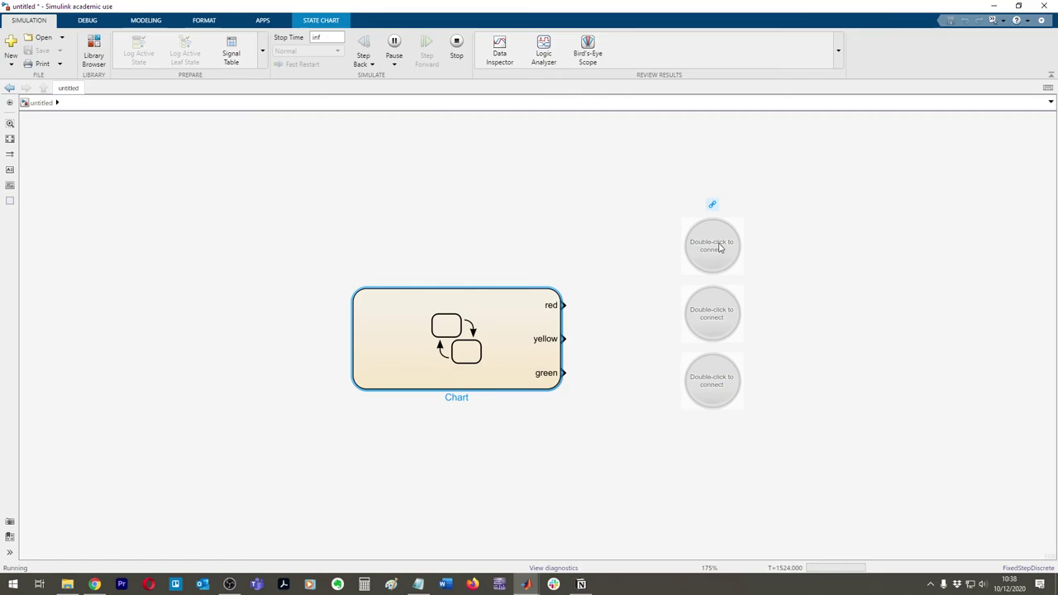
double_click(711, 235)
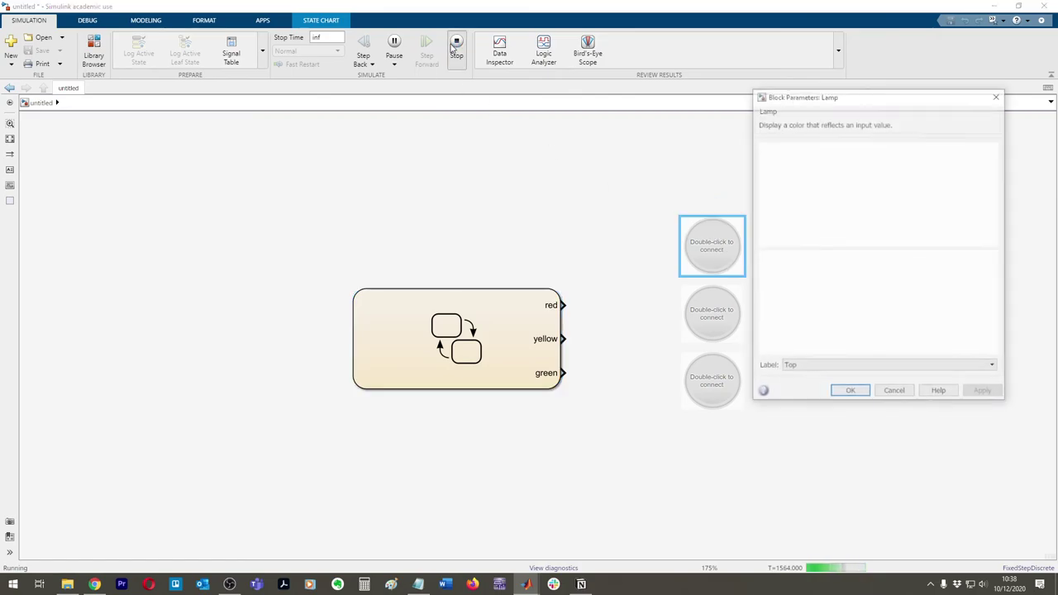